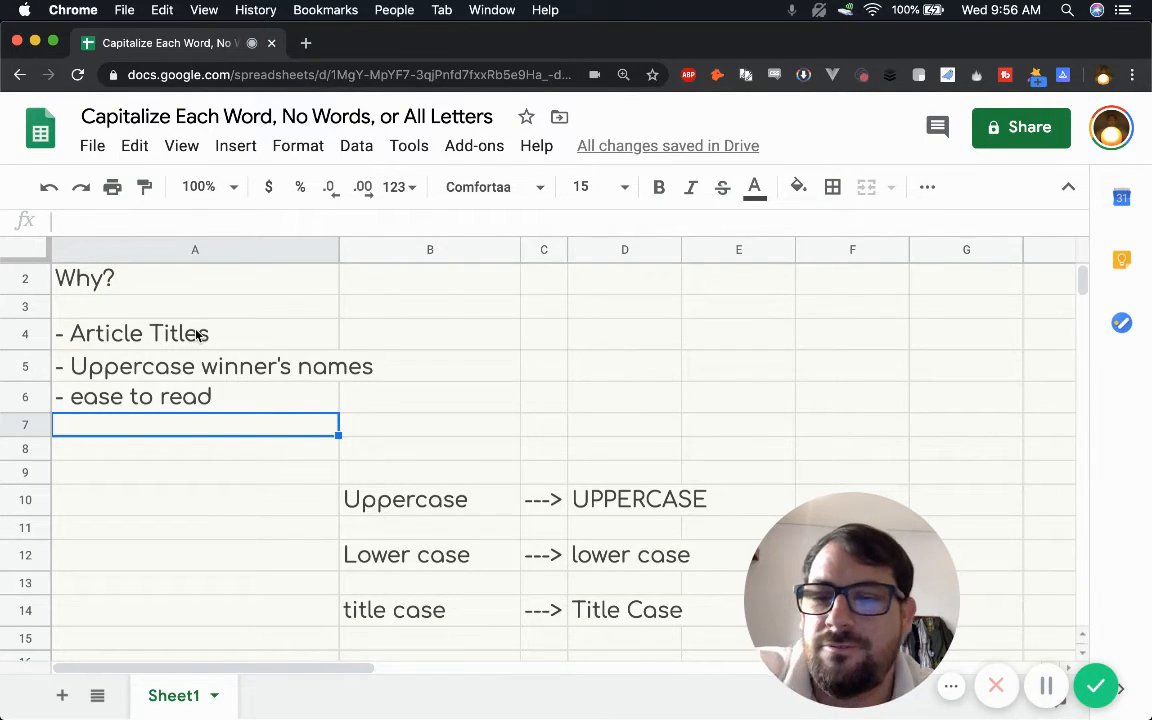
Step: Review the reasons listed in A4:A6, then the Uppercase example text in B10 and its conversion formula in D10
{"action": "left_click", "coordinate": [198, 334]}
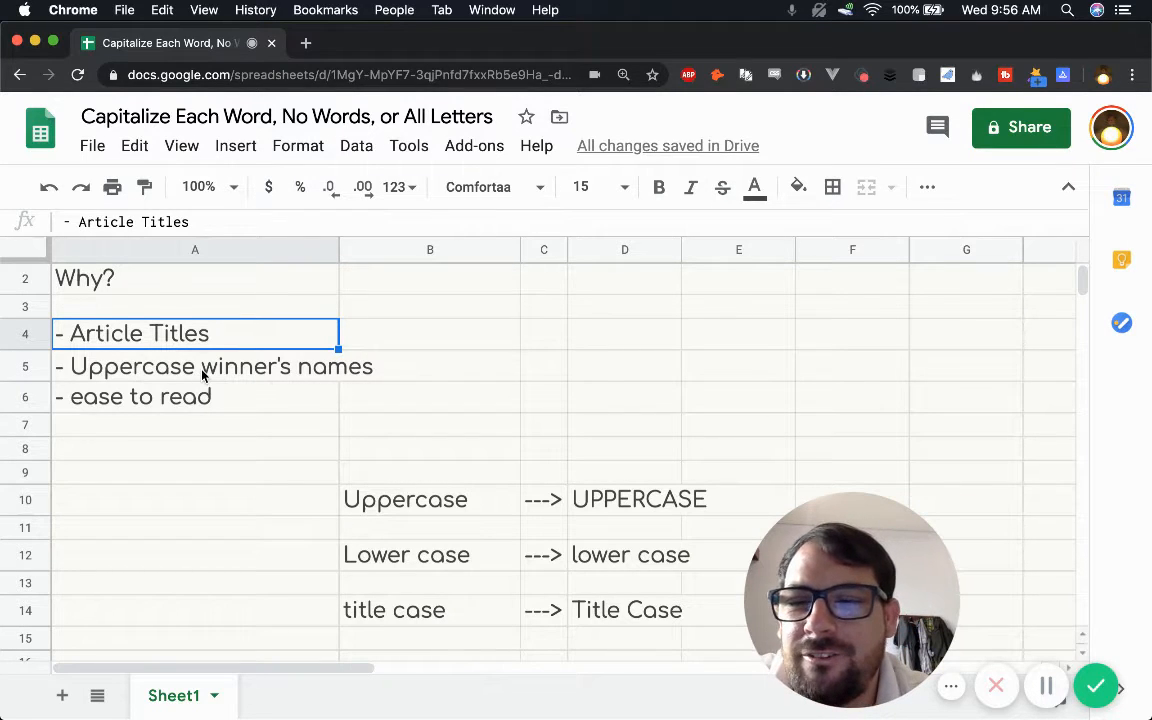
{"action": "left_click", "coordinate": [165, 372]}
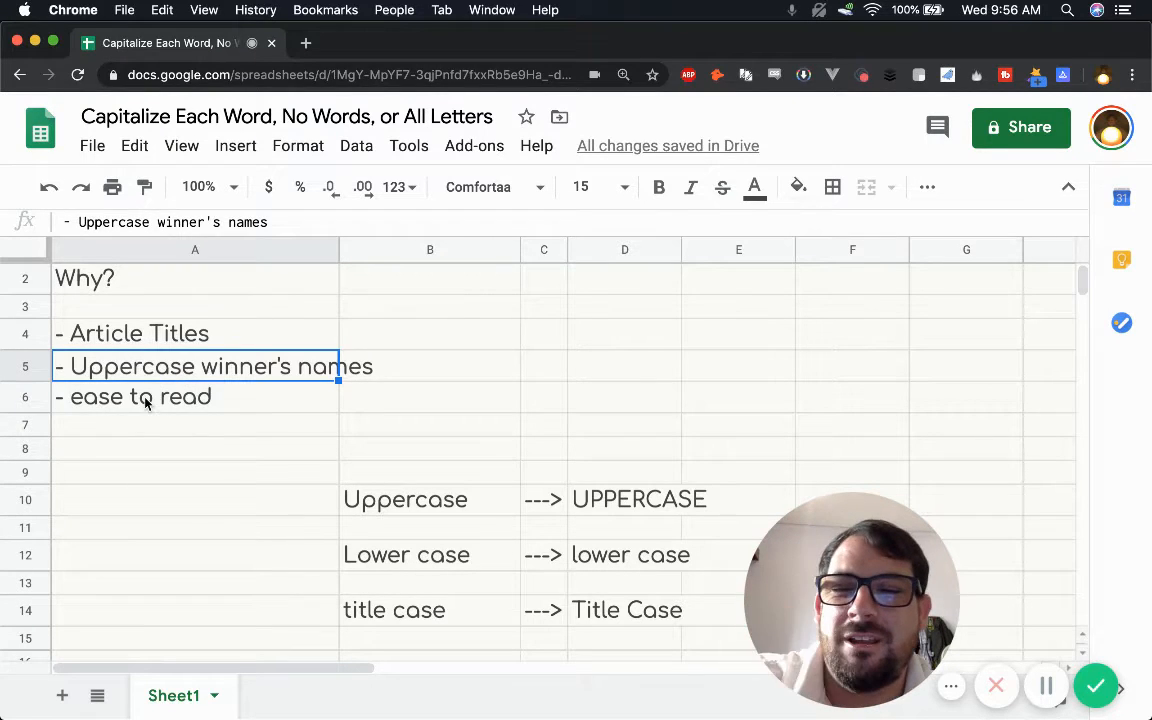
{"action": "left_click", "coordinate": [143, 392]}
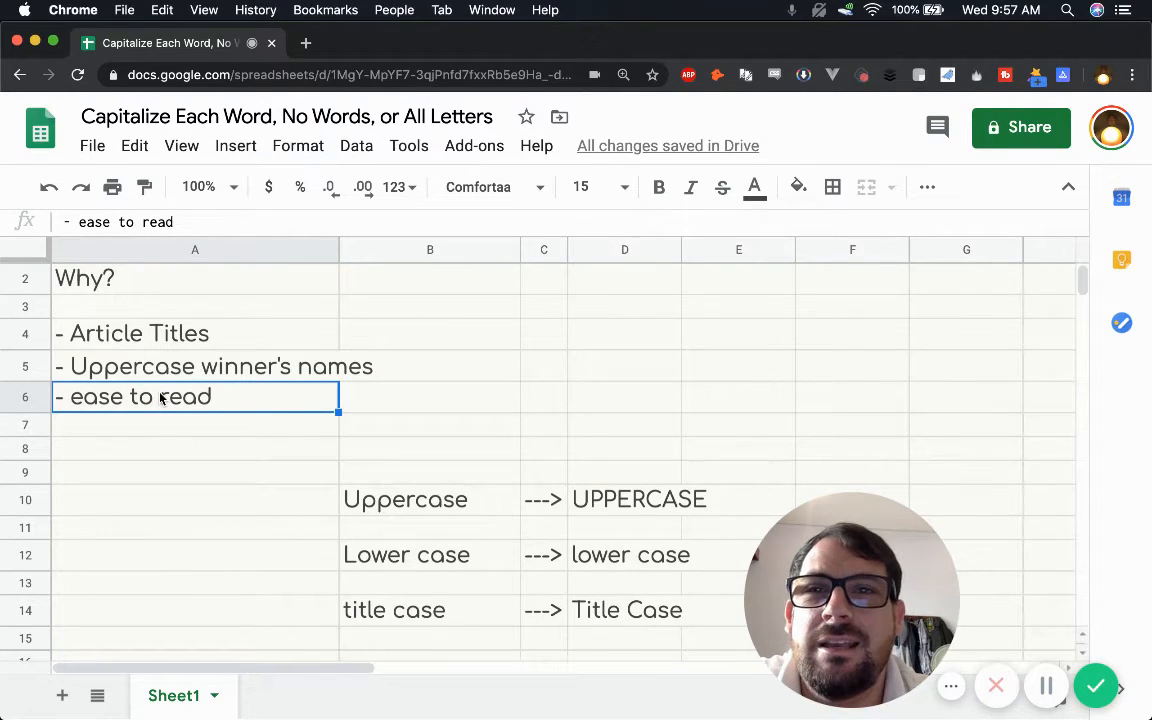
{"action": "left_click", "coordinate": [165, 374]}
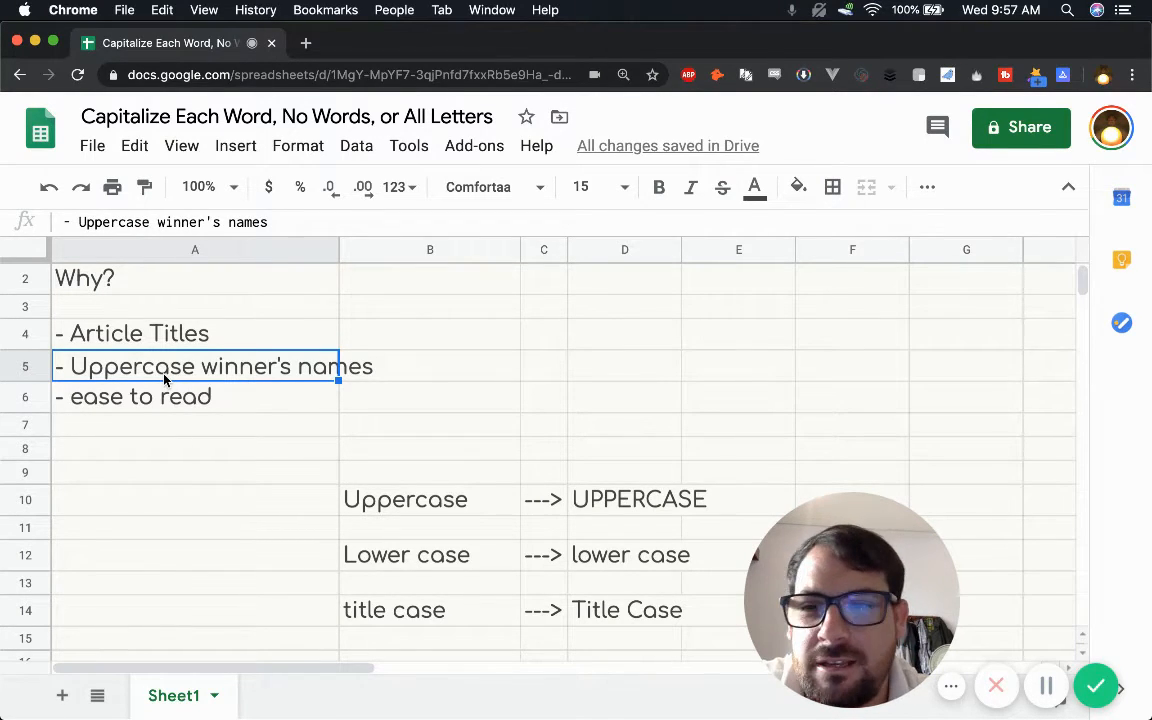
{"action": "left_click", "coordinate": [160, 397]}
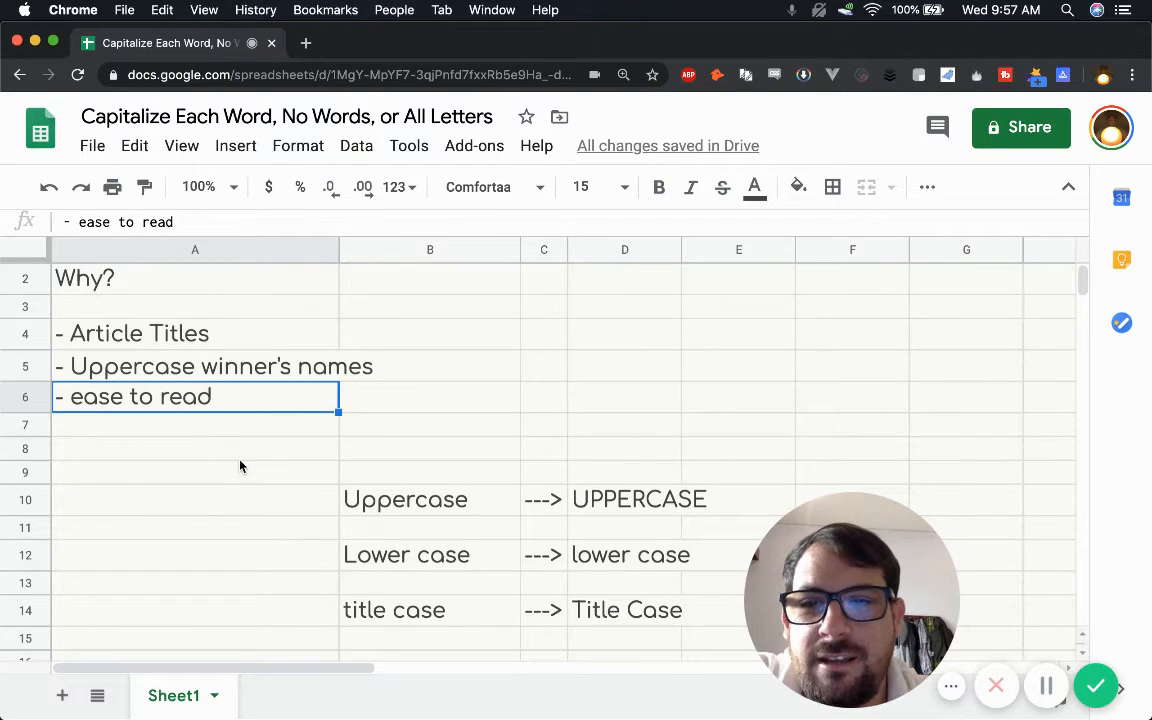
{"action": "scroll", "coordinate": [240, 465], "scroll_direction": "down", "scroll_amount": 2}
{"action": "left_click", "coordinate": [400, 385]}
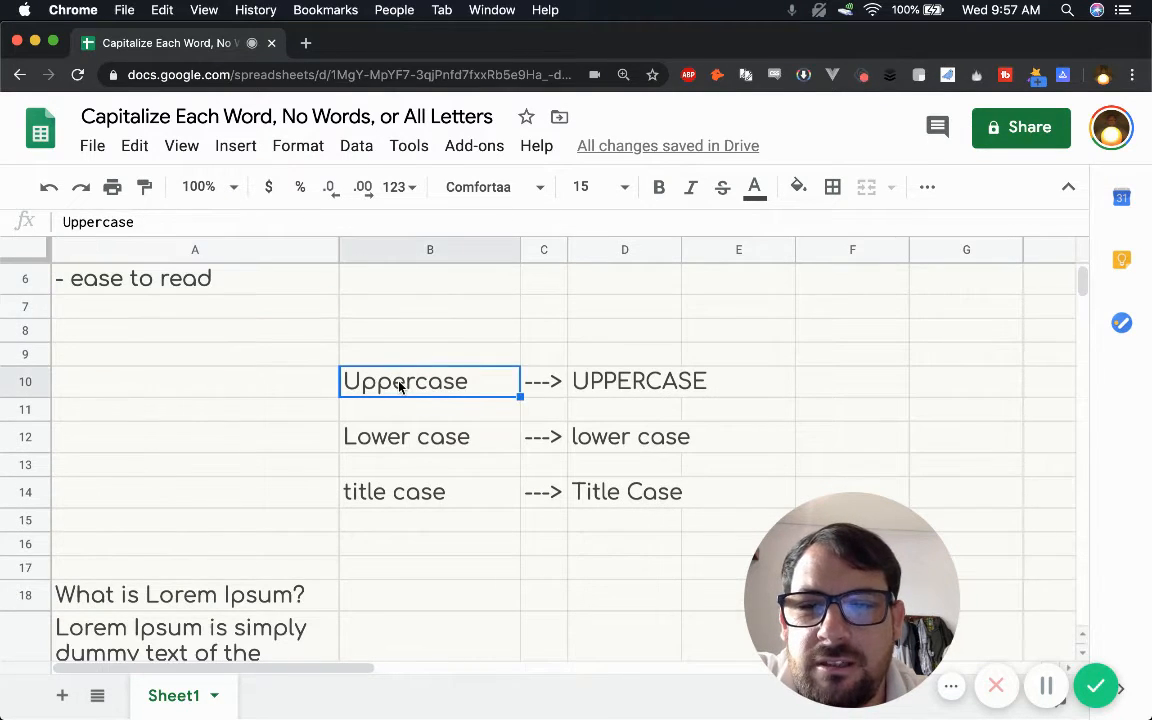
{"action": "left_click", "coordinate": [622, 388]}
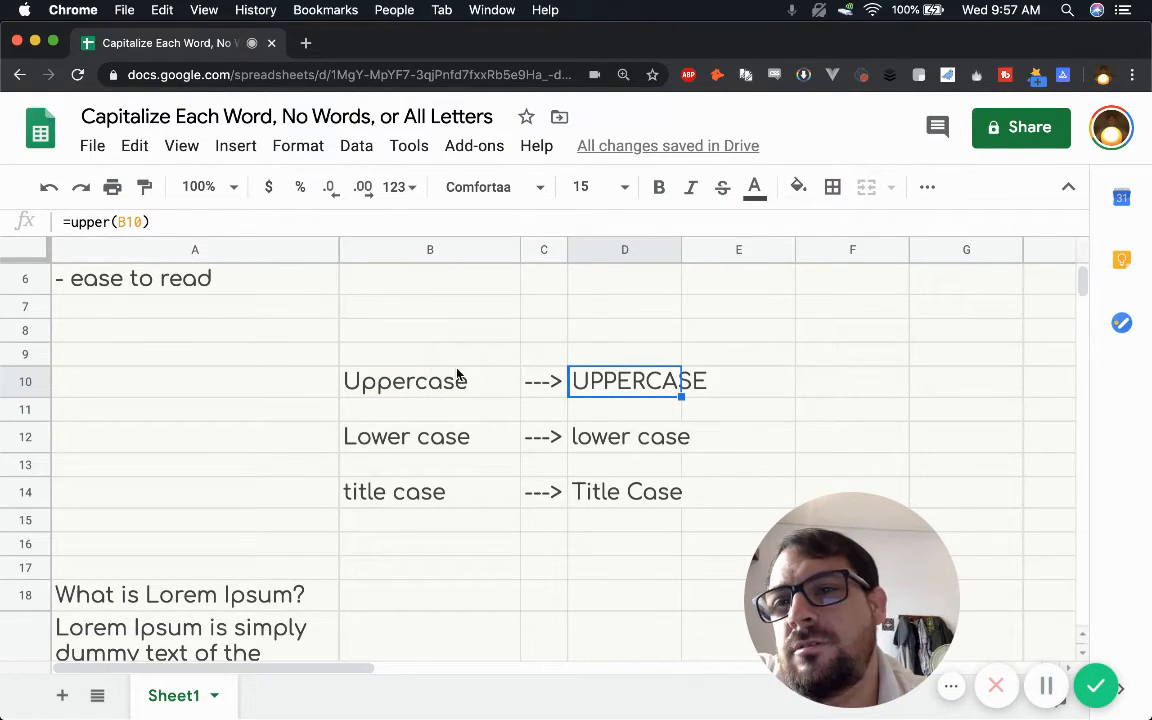
Step: Enter the formula =upper(A4) in cell B4 to convert the Article Titles text to all capitals
{"action": "left_click", "coordinate": [603, 332]}
{"action": "scroll", "coordinate": [494, 339], "scroll_direction": "up", "scroll_amount": 3}
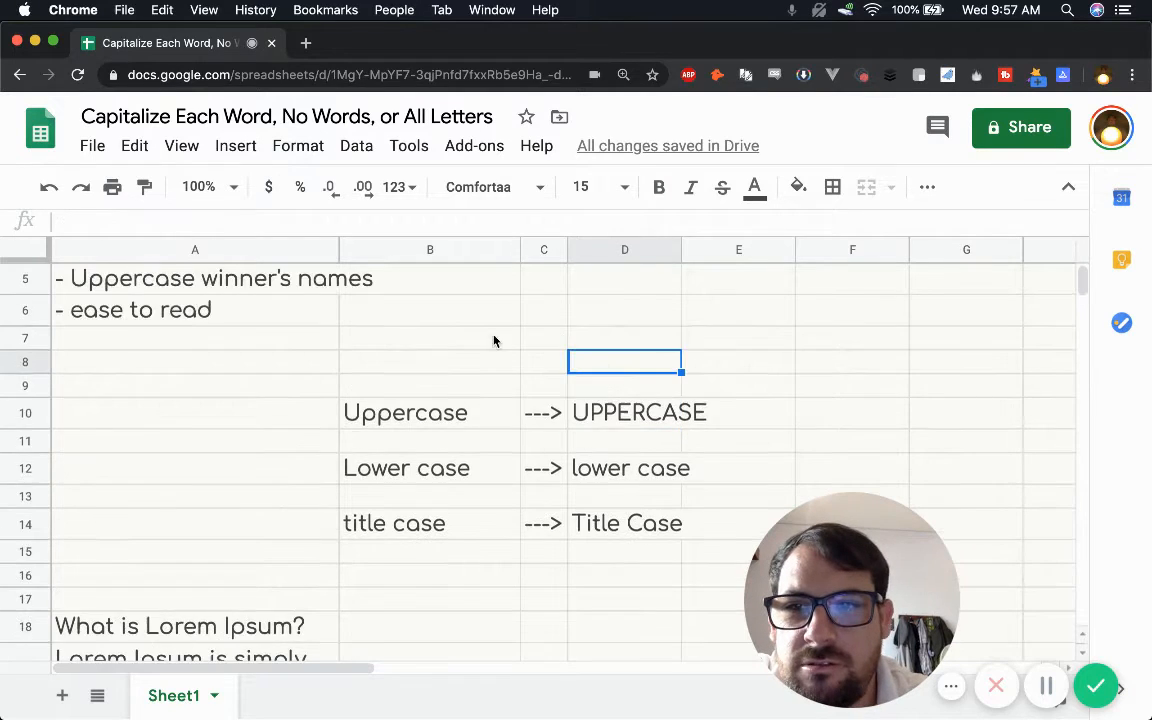
{"action": "left_click", "coordinate": [375, 364]}
{"action": "type", "text": "="}
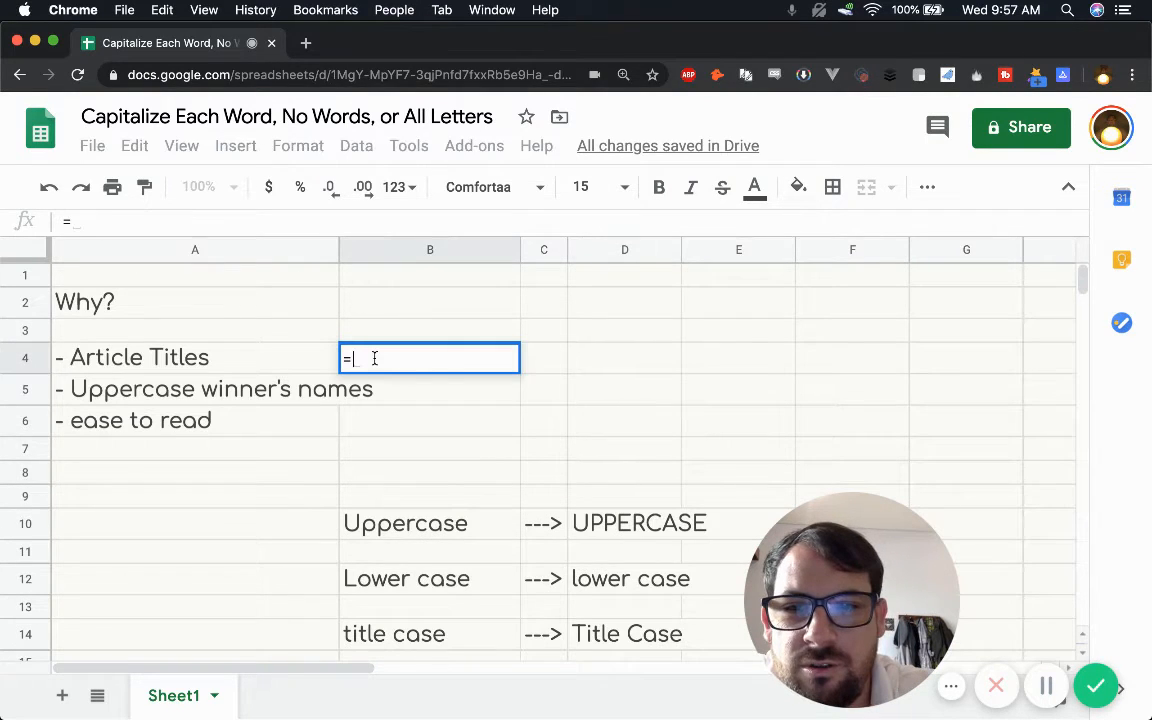
{"action": "type", "text": "upper("}
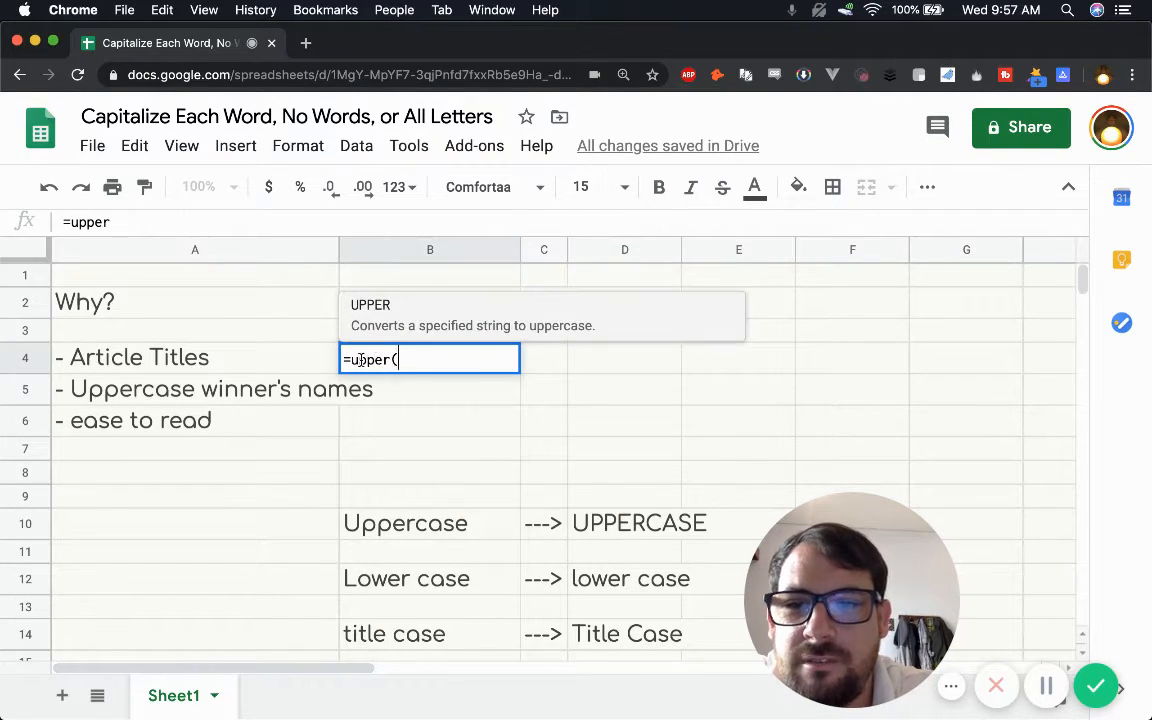
{"action": "left_click", "coordinate": [270, 364]}
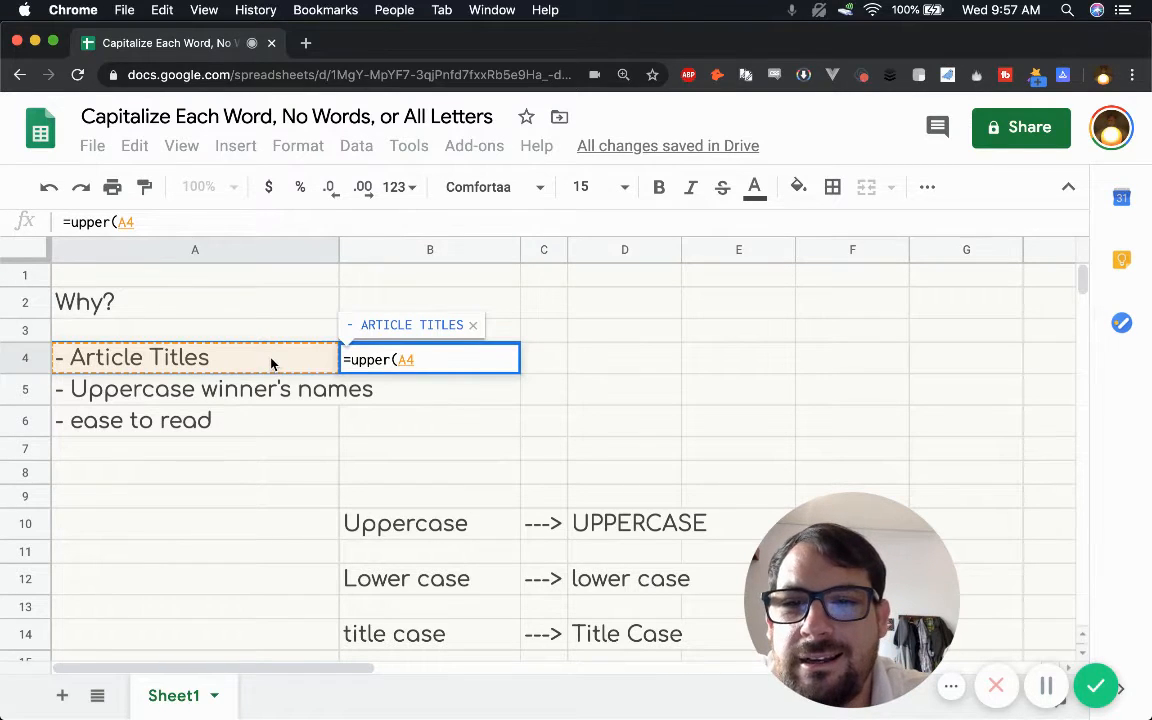
{"action": "type", "text": ")"}
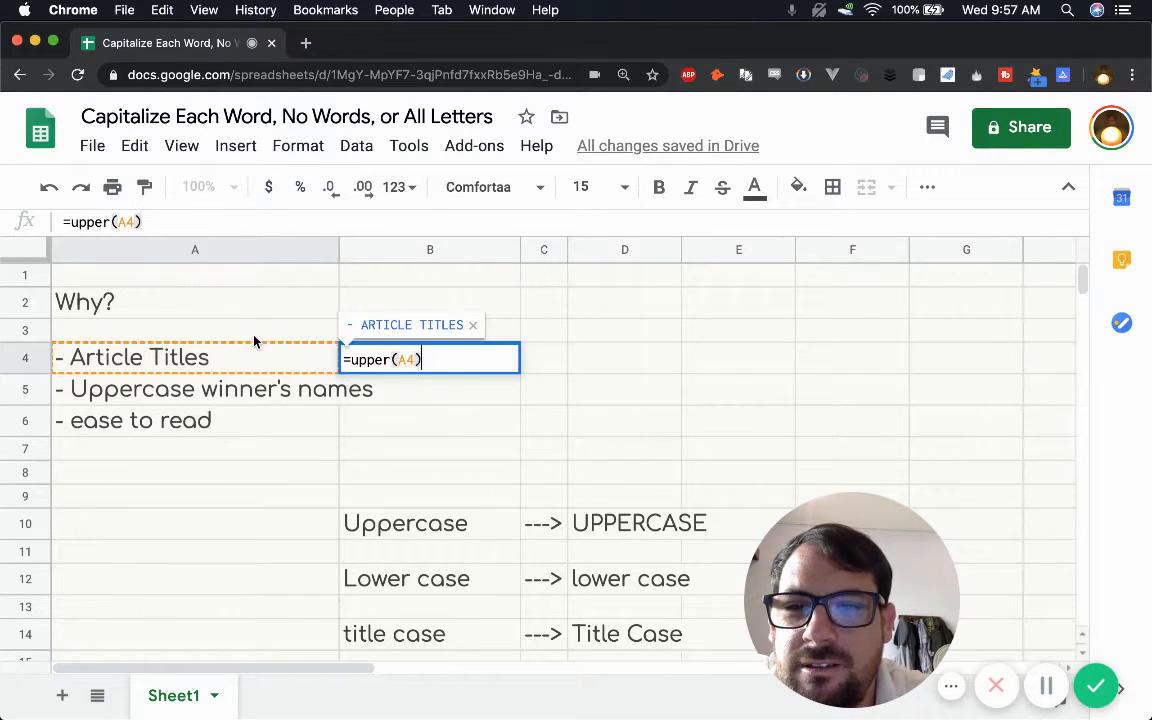
{"action": "key", "text": "Return"}
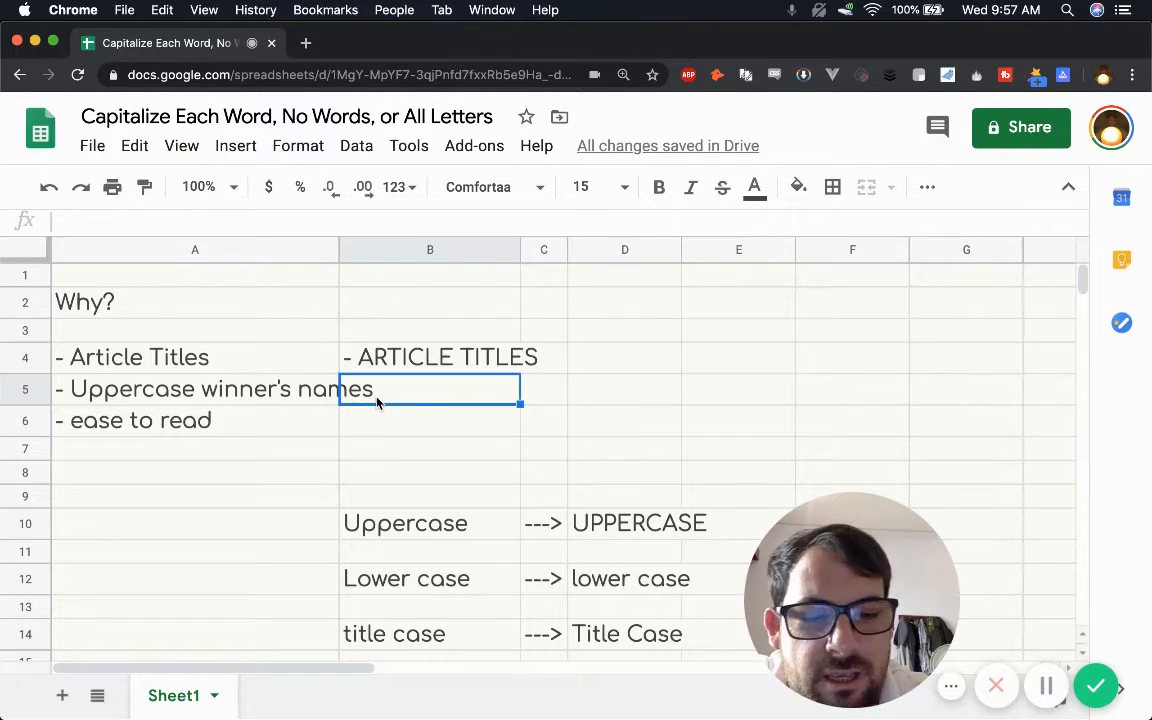
Step: Enter the formula =lower(A5) in cell B5 to convert the winner's names line to lowercase
{"action": "type", "text": "=lower("}
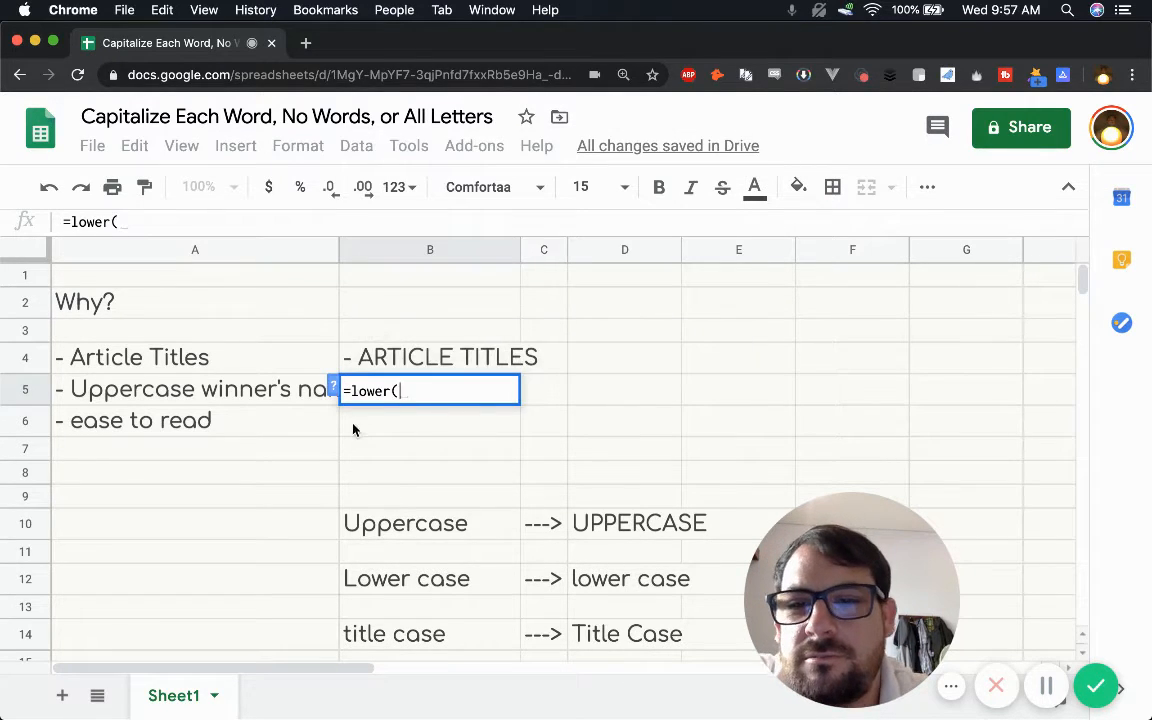
{"action": "left_click", "coordinate": [257, 393]}
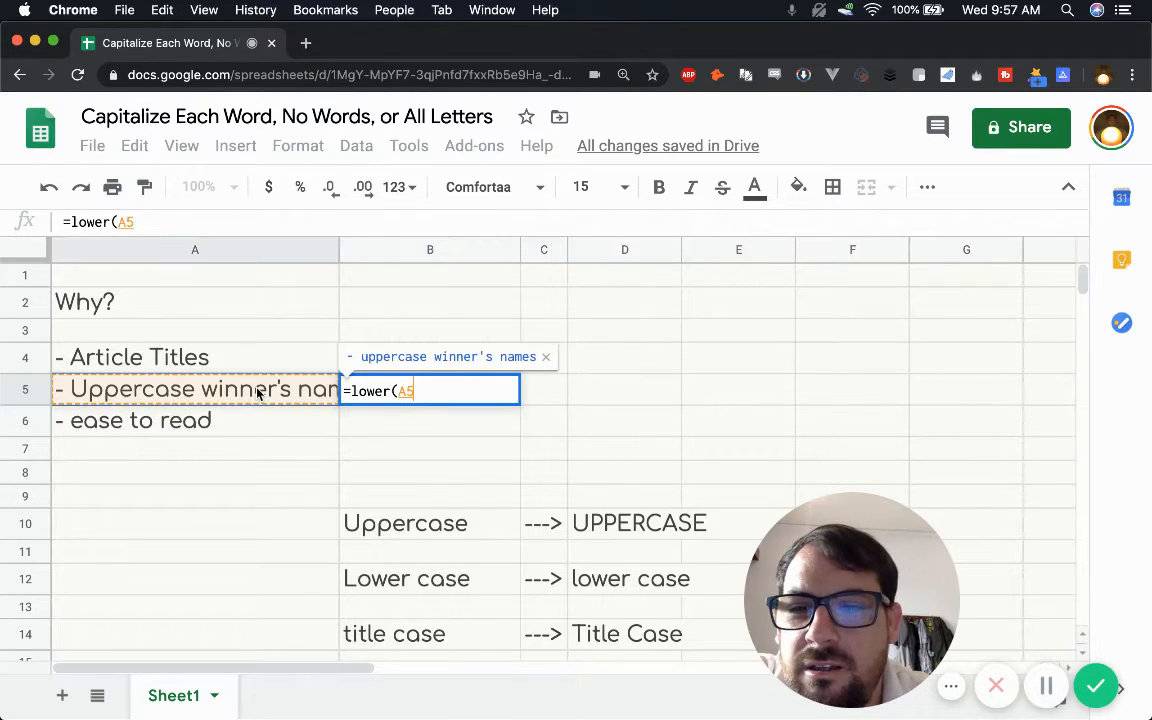
{"action": "type", "text": ")"}
{"action": "key", "text": "Return"}
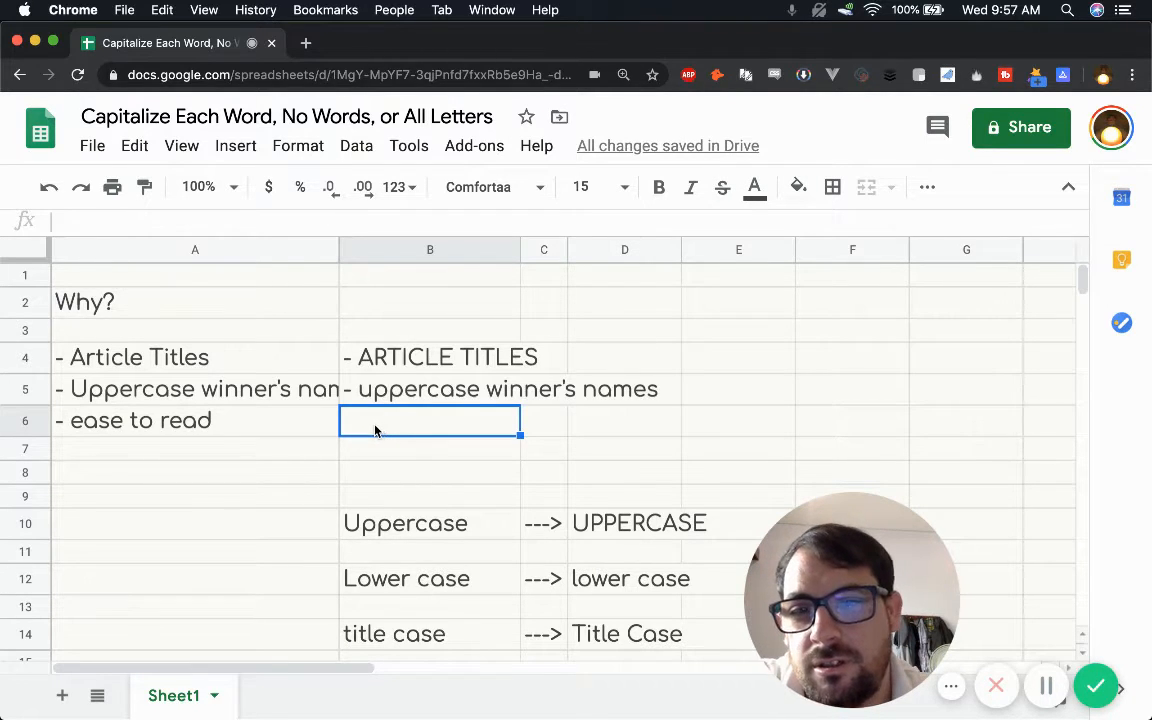
Step: Enter the formula =proper(A6) in cell B6 to capitalize each word, and review the three formulas in B4:B6
{"action": "type", "text": "="}
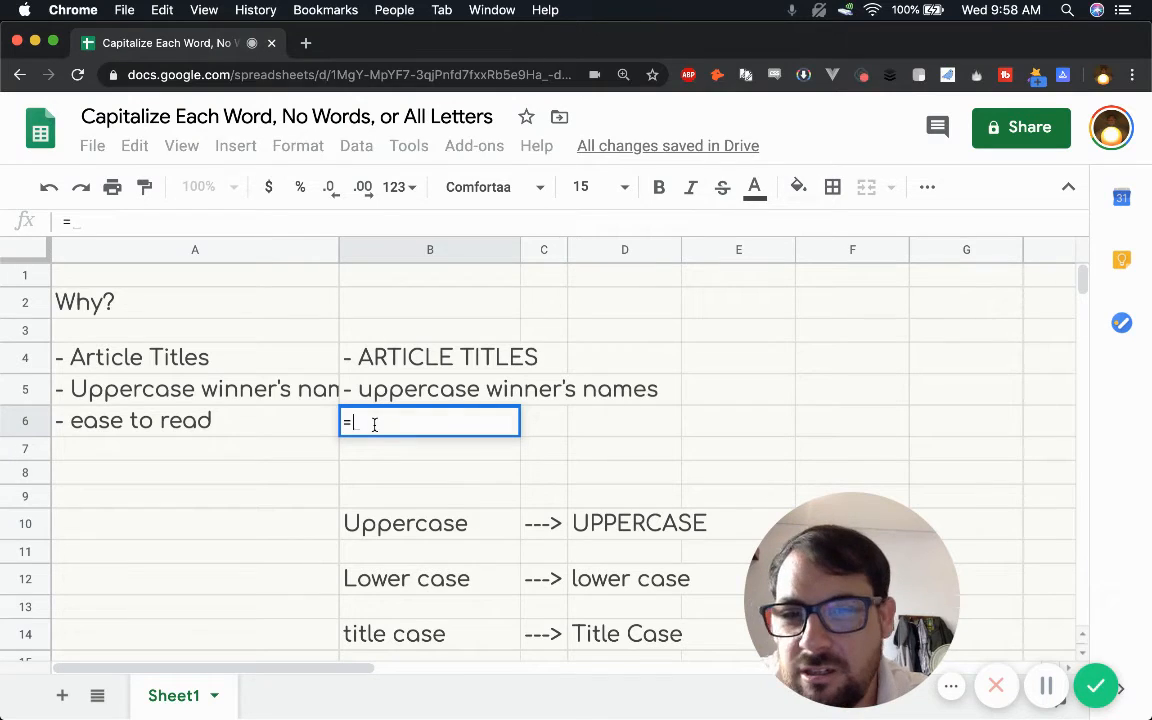
{"action": "type", "text": "proper("}
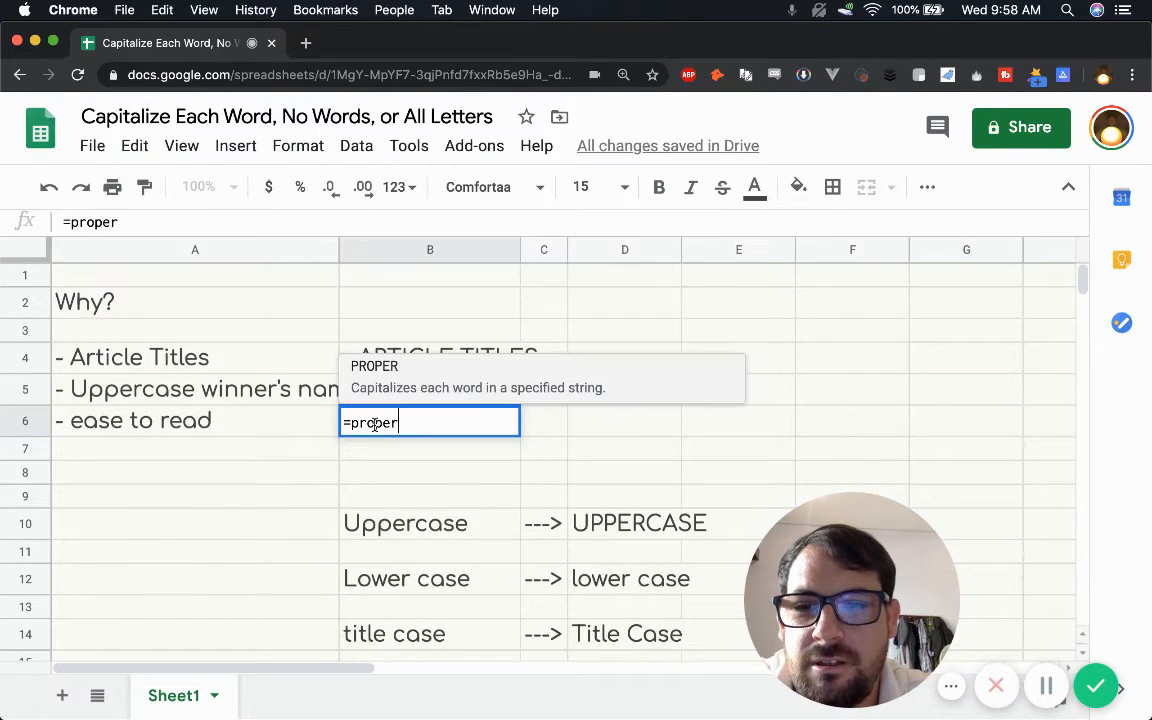
{"action": "left_click", "coordinate": [238, 427]}
{"action": "type", "text": ")"}
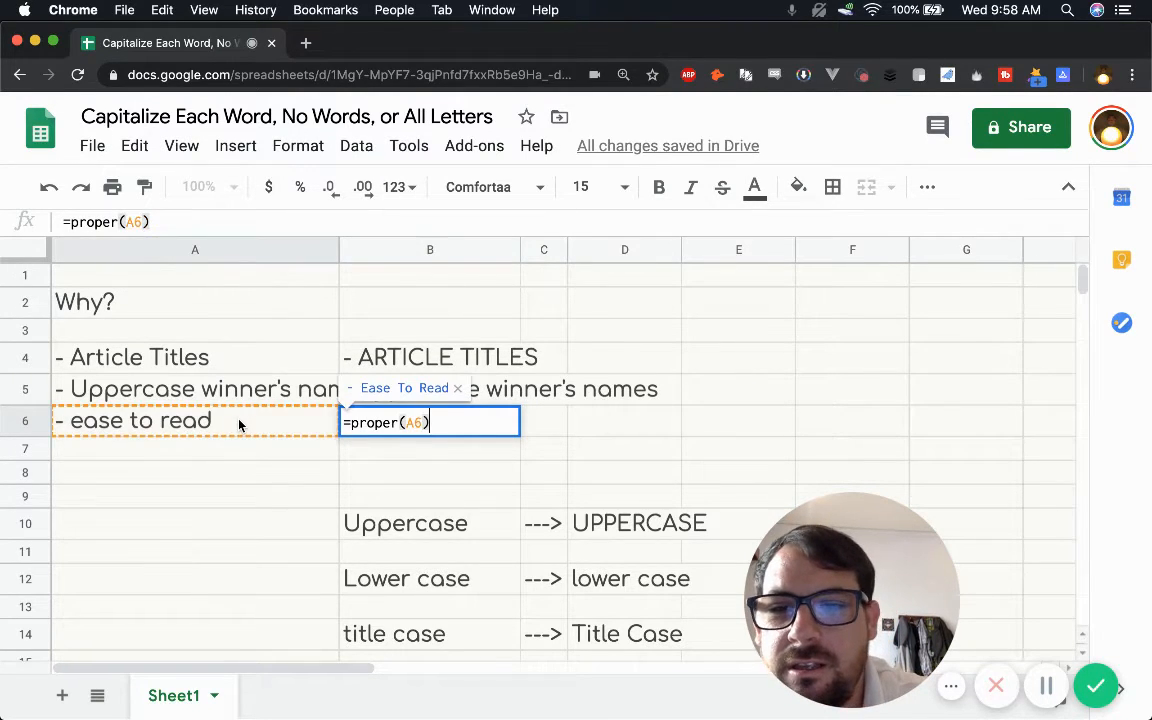
{"action": "key", "text": "Return"}
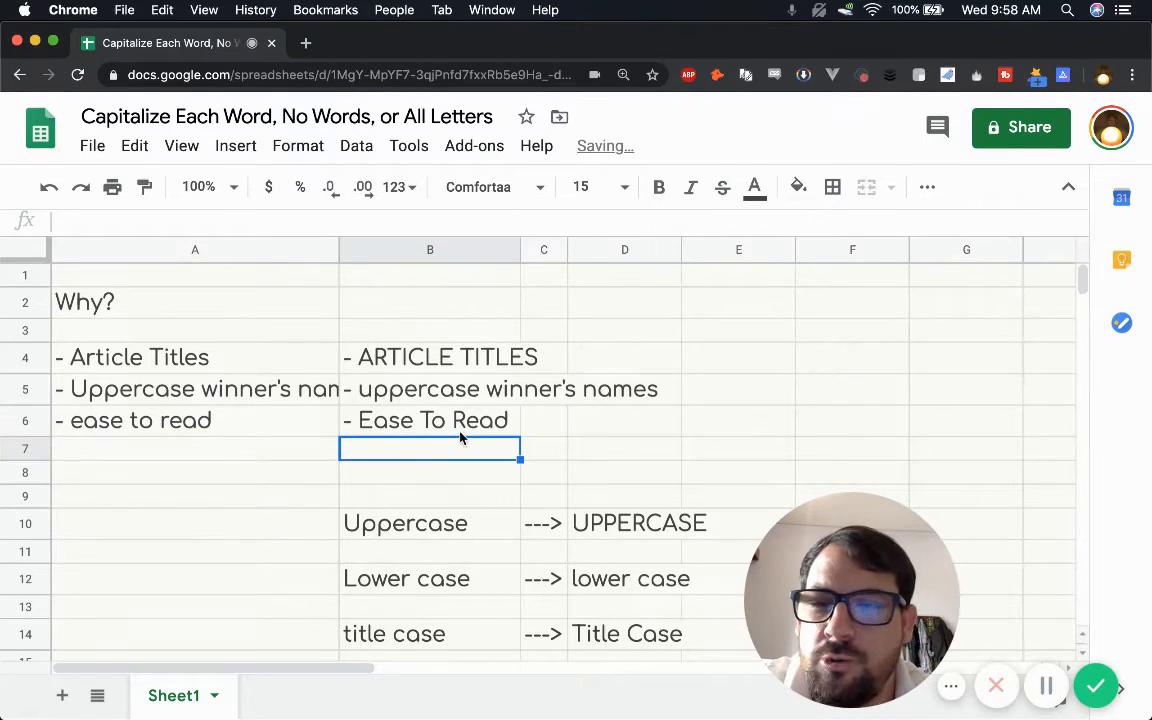
{"action": "left_click", "coordinate": [431, 432]}
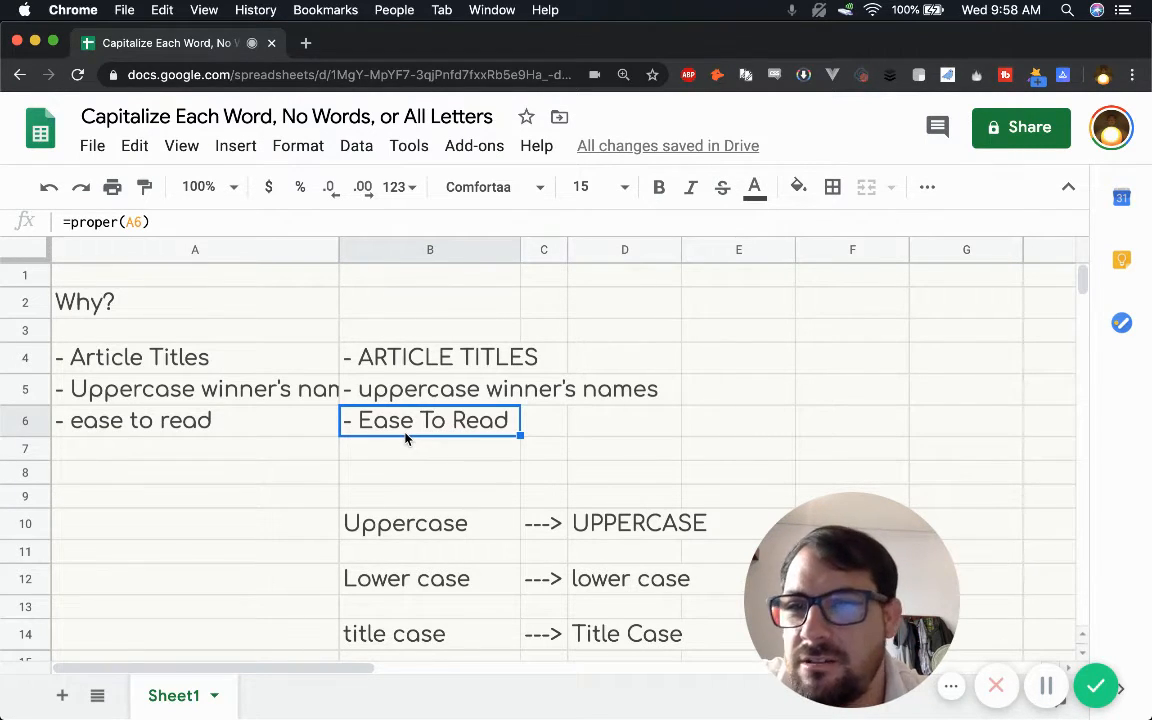
{"action": "left_click", "coordinate": [419, 366]}
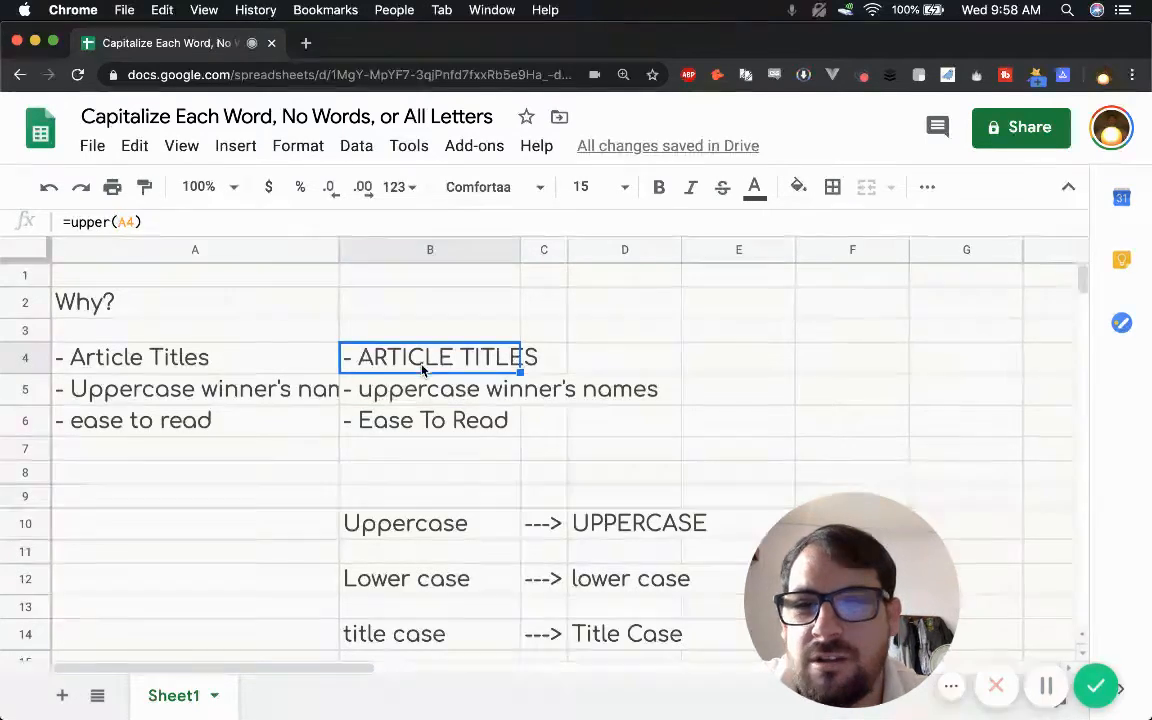
{"action": "left_click", "coordinate": [411, 392]}
{"action": "left_click", "coordinate": [410, 424]}
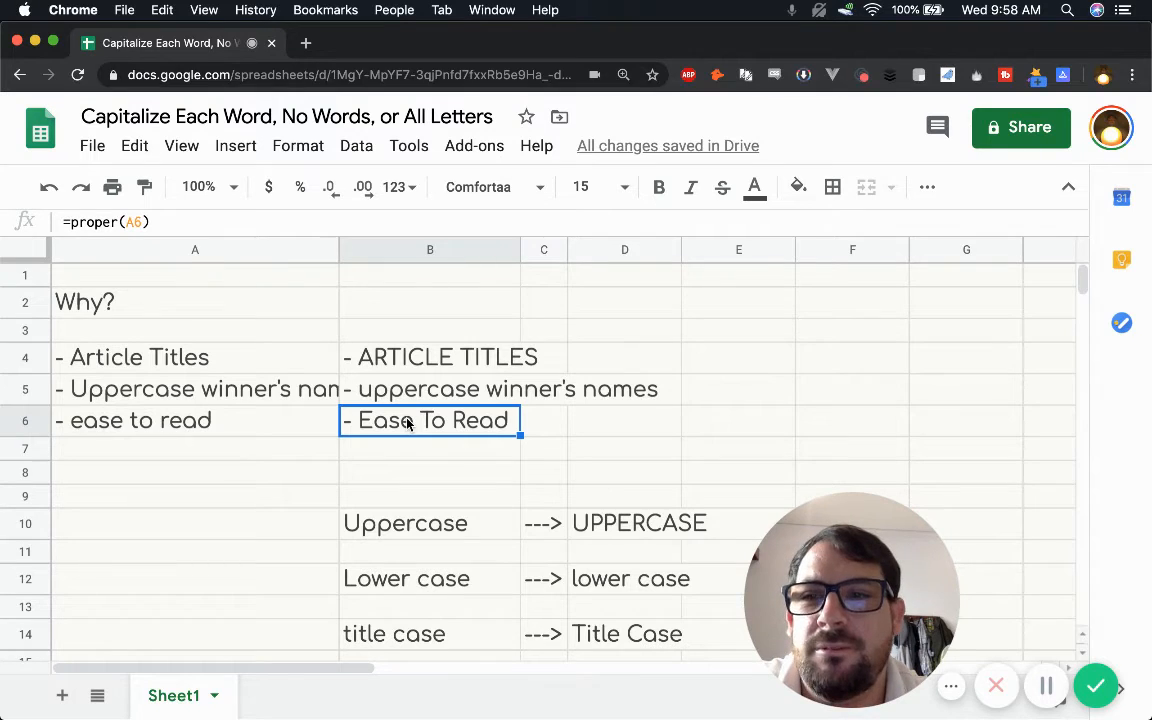
Step: Enter the formula =proper(A18) in cell B18 to capitalize each word of the Lorem Ipsum question
{"action": "scroll", "coordinate": [355, 468], "scroll_direction": "down", "scroll_amount": 5}
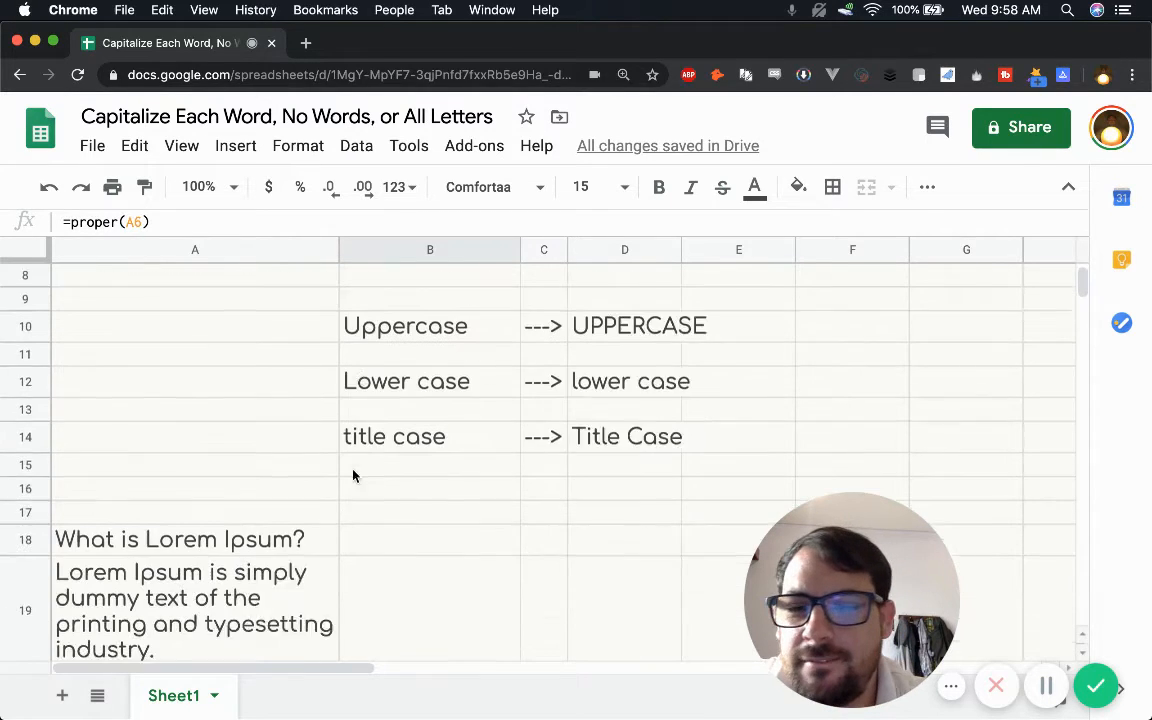
{"action": "left_click", "coordinate": [388, 461]}
{"action": "scroll", "coordinate": [70, 432], "scroll_direction": "down", "scroll_amount": 2}
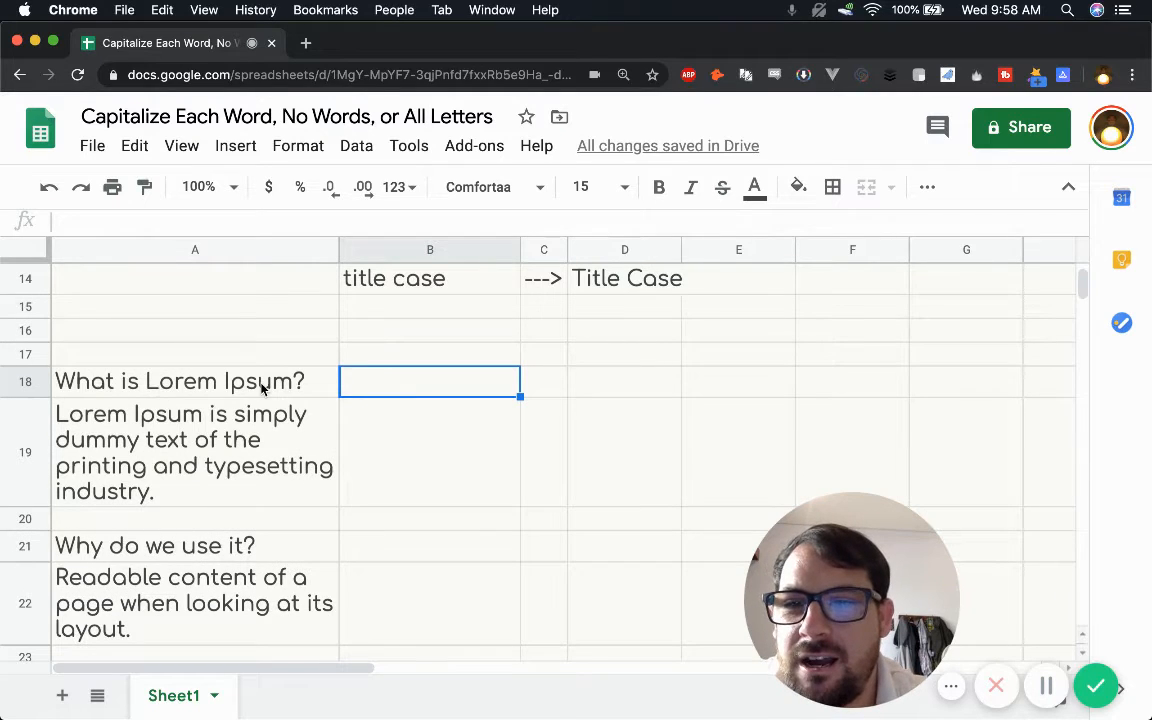
{"action": "type", "text": "=proper("}
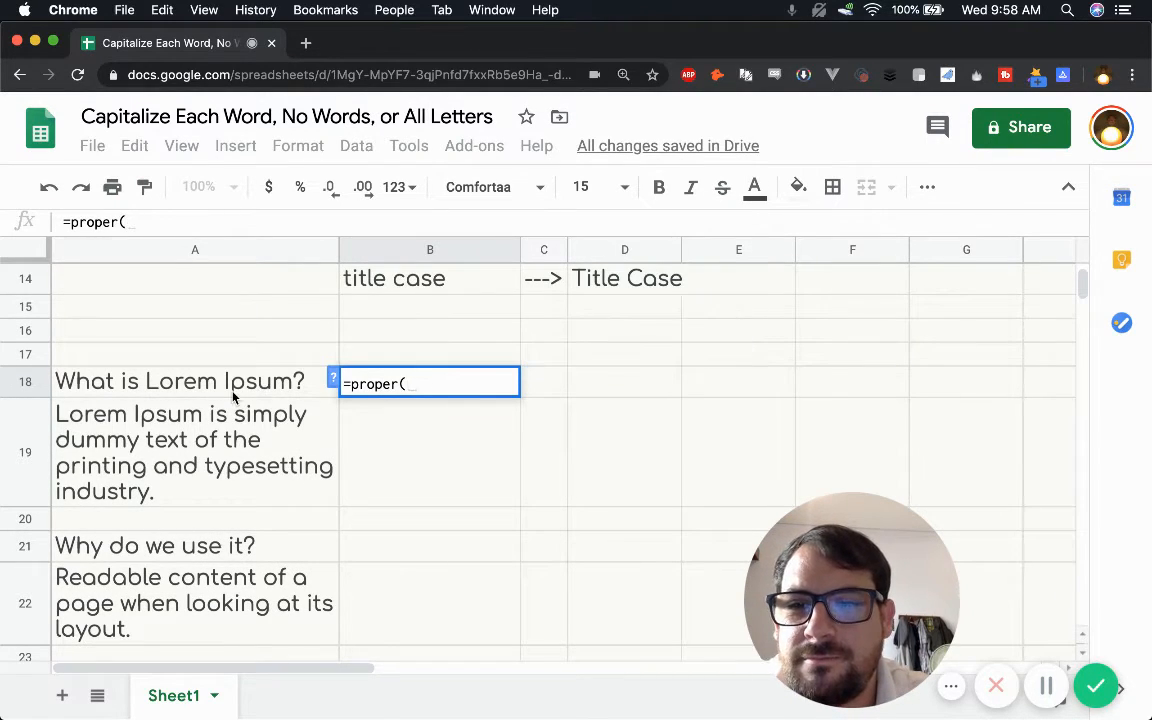
{"action": "left_click", "coordinate": [233, 390]}
{"action": "type", "text": ")"}
{"action": "key", "text": "Return"}
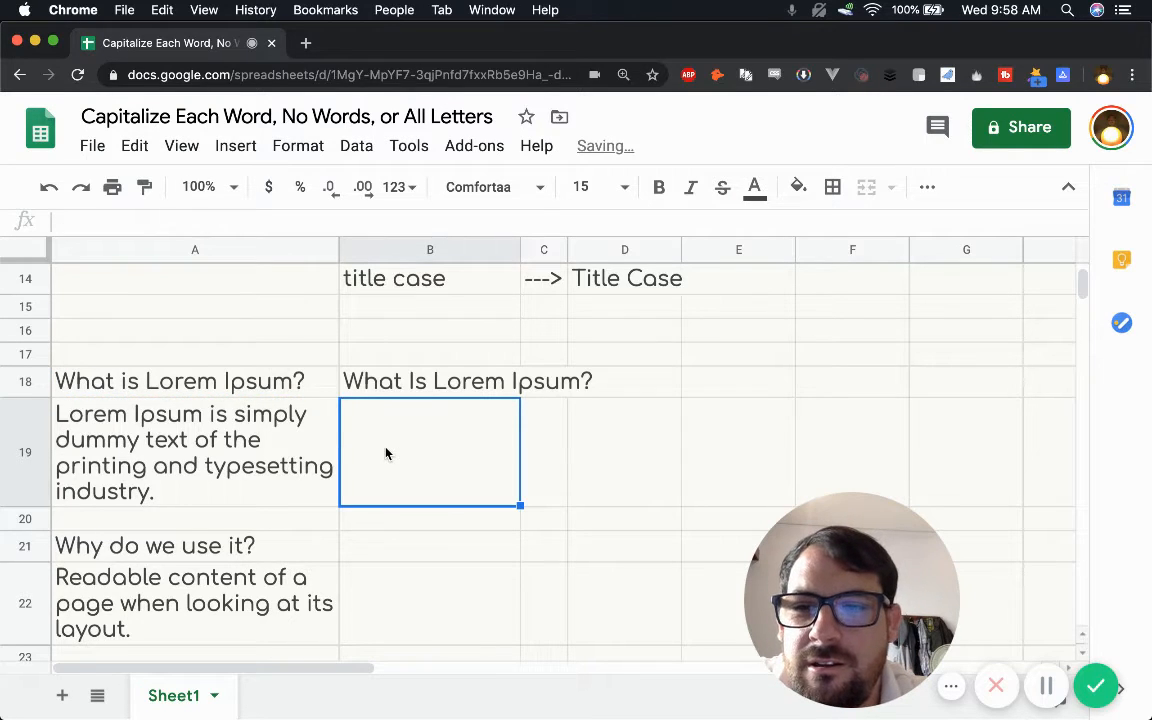
Step: Enter the formula =lower(A19) in cell B19 to convert the Lorem Ipsum description to lowercase
{"action": "type", "text": "=lower("}
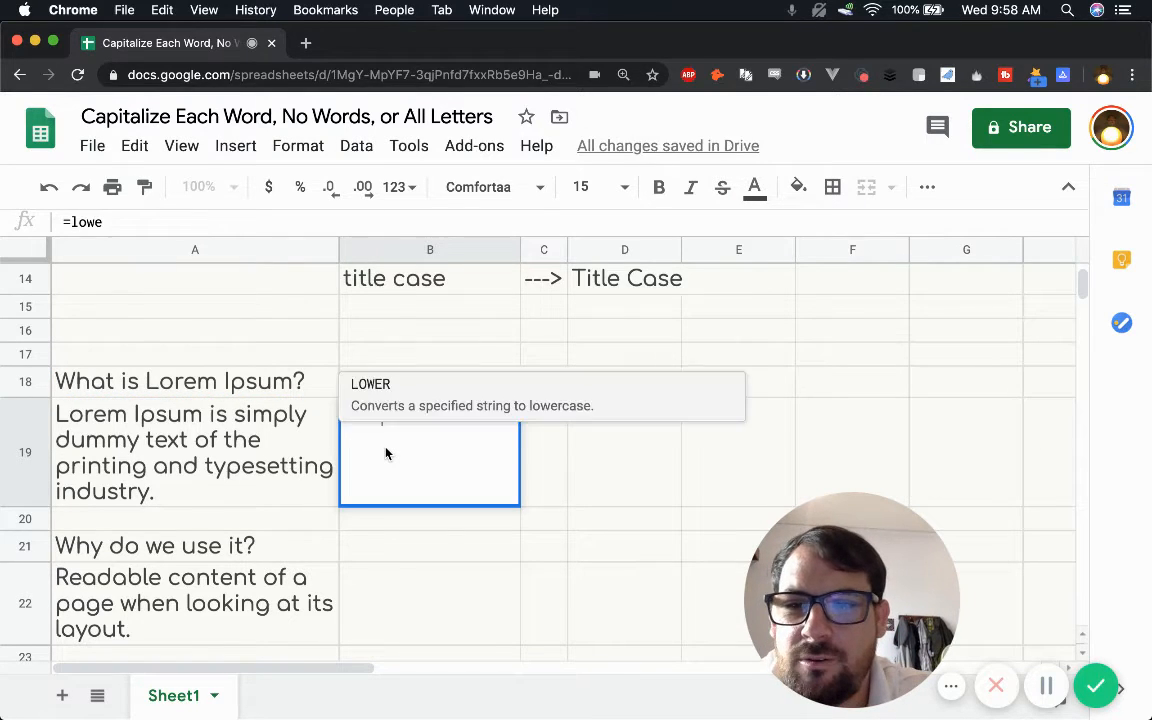
{"action": "left_click", "coordinate": [256, 443]}
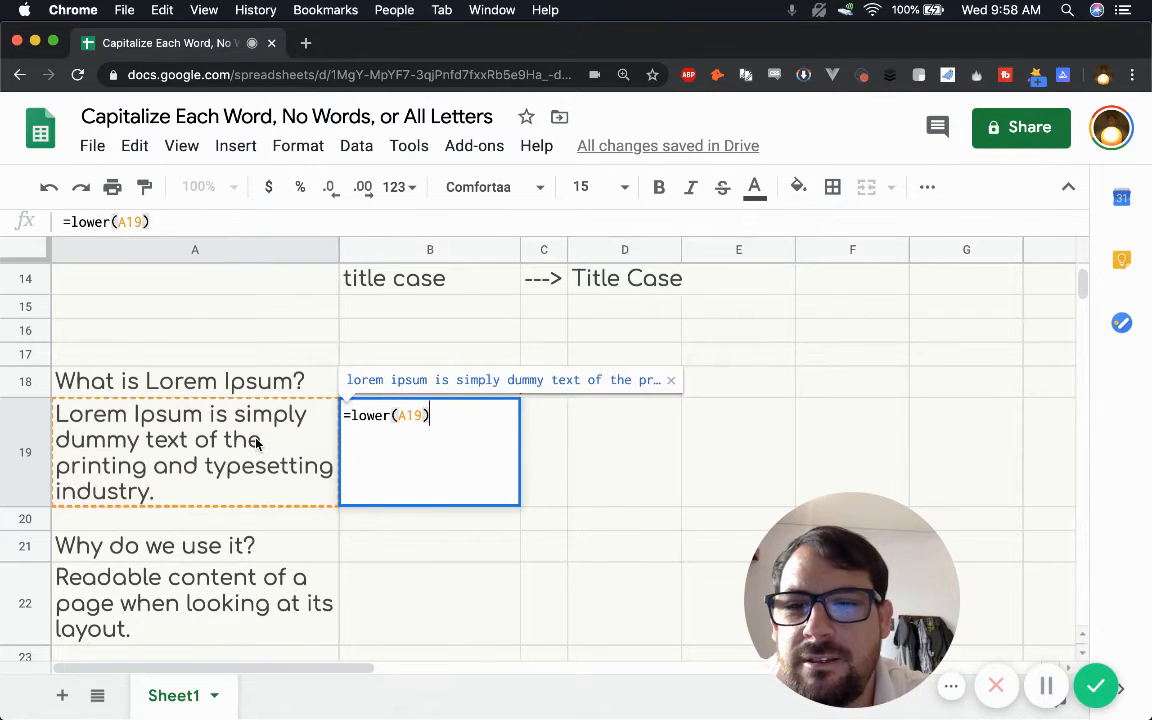
{"action": "key", "text": "Return"}
{"action": "left_click", "coordinate": [388, 465]}
Step: Enter the formula =proper(A21) in cell B21 to capitalize each word of "Why do we use it?"
{"action": "scroll", "coordinate": [390, 474], "scroll_direction": "down", "scroll_amount": 1}
{"action": "scroll", "coordinate": [390, 480], "scroll_direction": "down", "scroll_amount": 1}
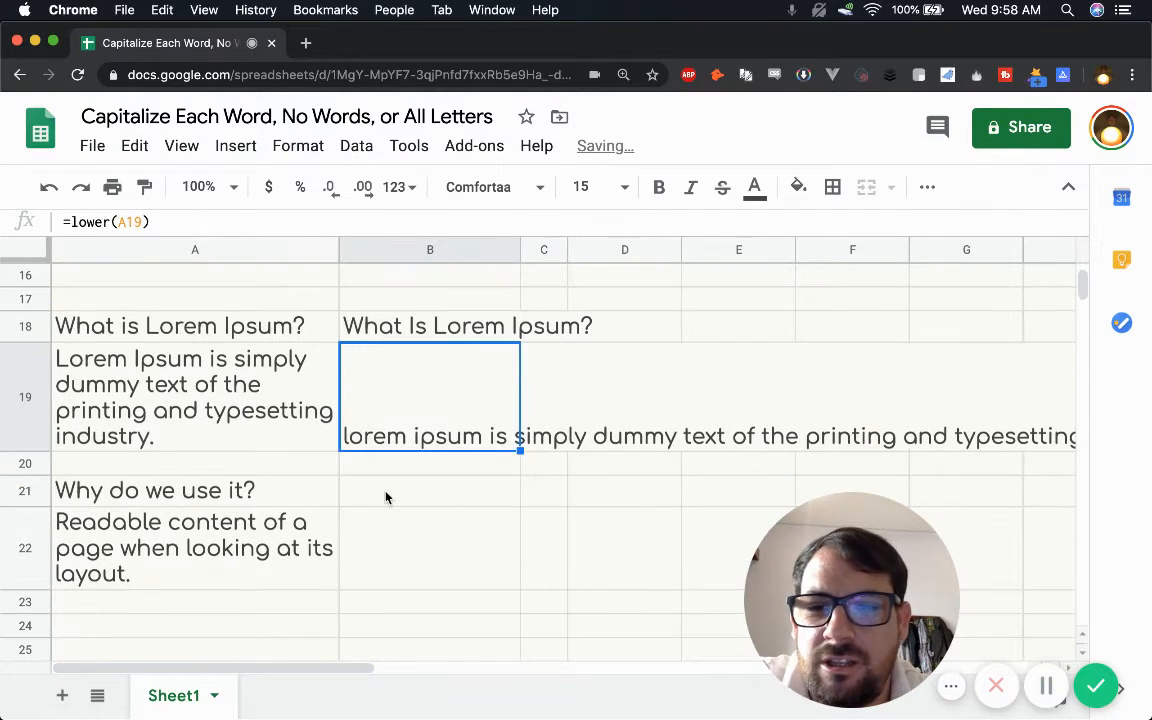
{"action": "left_click", "coordinate": [387, 496]}
{"action": "type", "text": "=proper("}
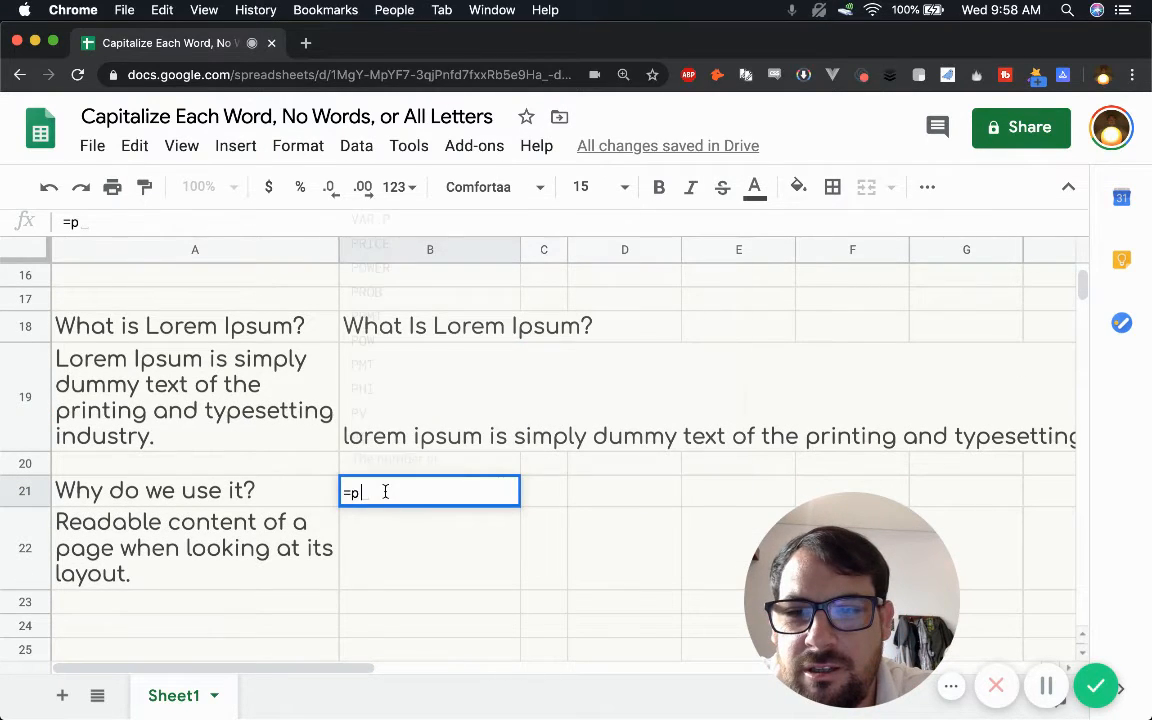
{"action": "left_click", "coordinate": [272, 497]}
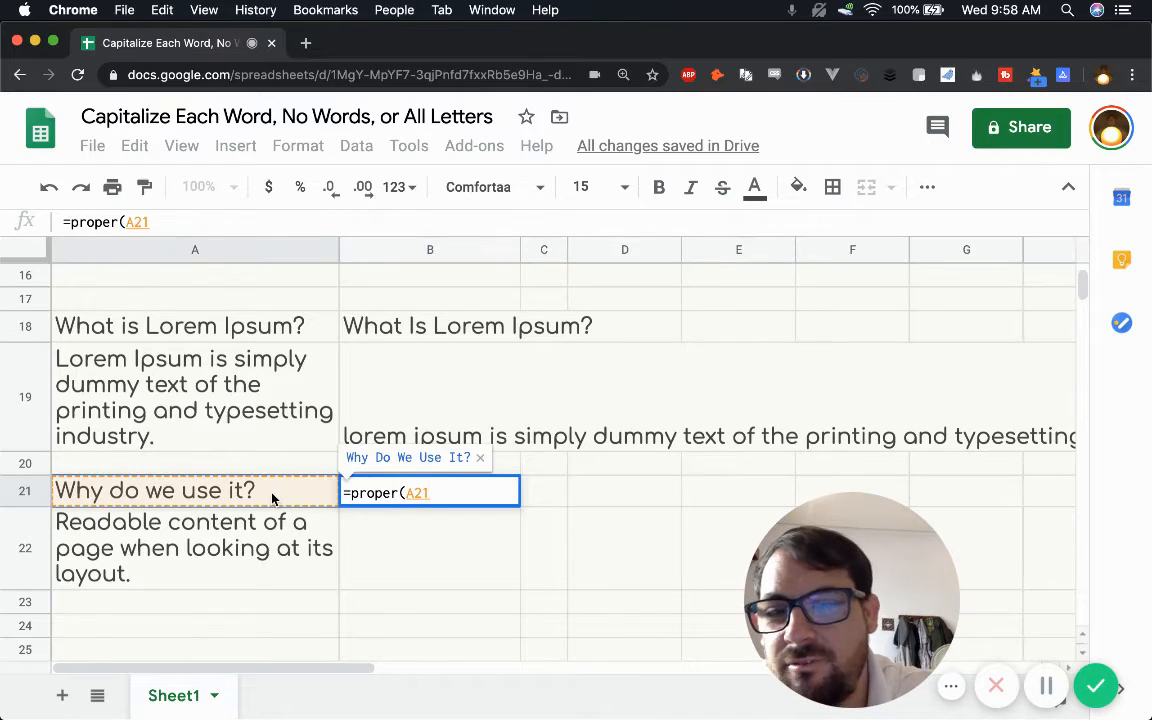
{"action": "type", "text": ")"}
{"action": "key", "text": "Return"}
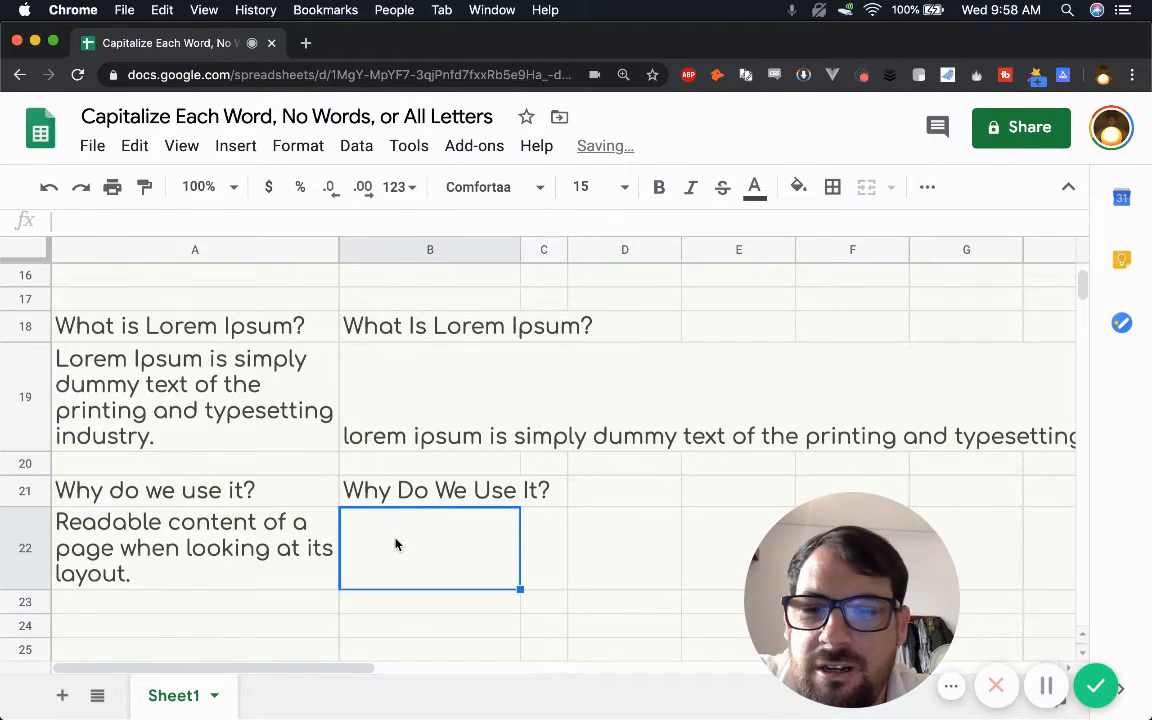
Step: Enter the formula =upper(A22) in cell B22 to convert the "Readable content of a page" sentence to uppercase
{"action": "type", "text": "="}
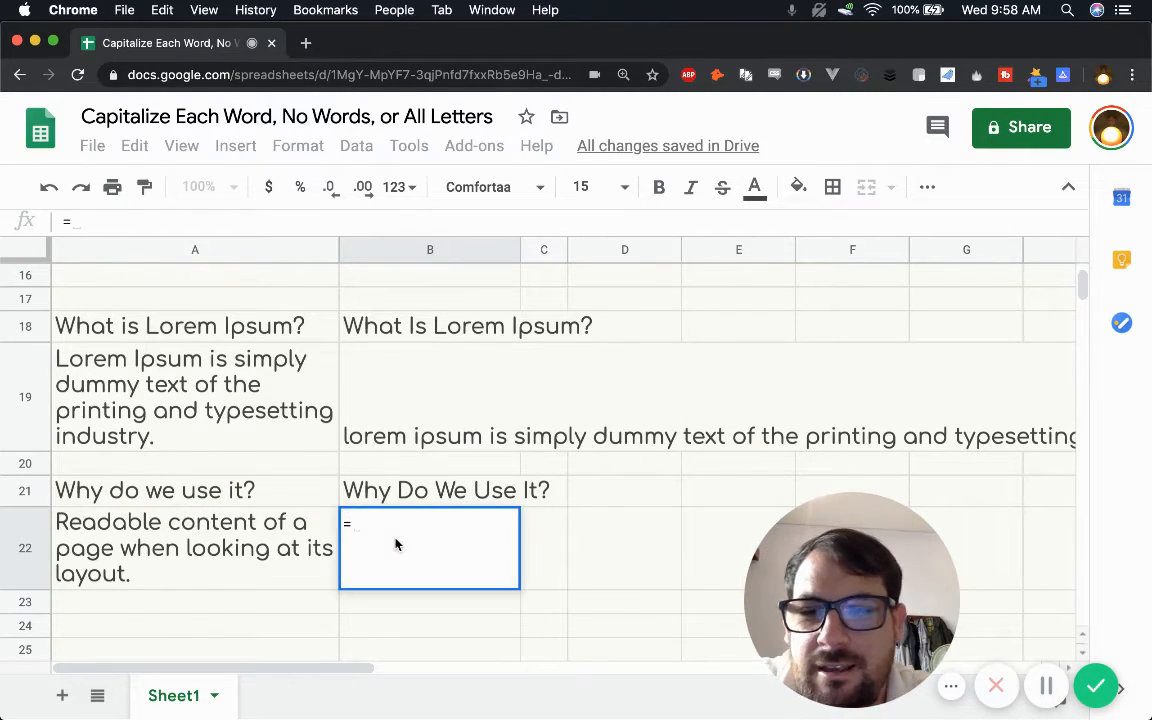
{"action": "type", "text": "lupper"}
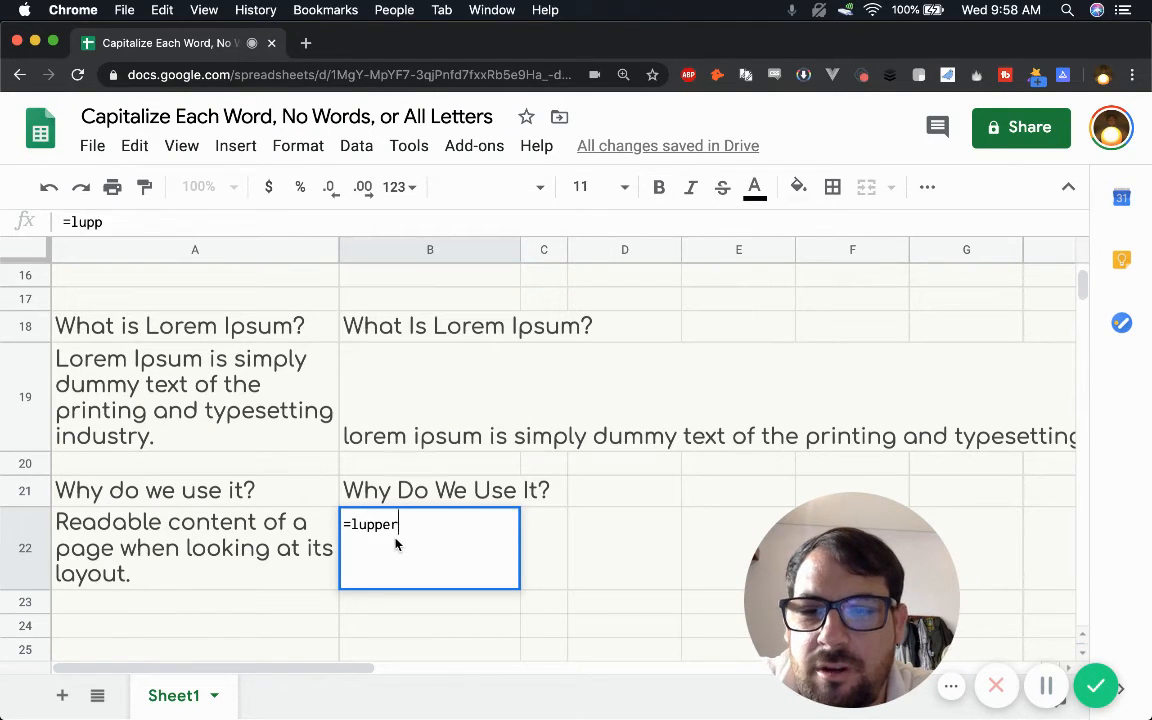
{"action": "key", "text": "BackSpace"}
{"action": "key", "text": "BackSpace"}
{"action": "key", "text": "BackSpace"}
{"action": "key", "text": "BackSpace"}
{"action": "key", "text": "BackSpace"}
{"action": "key", "text": "BackSpace"}
{"action": "type", "text": "u"}
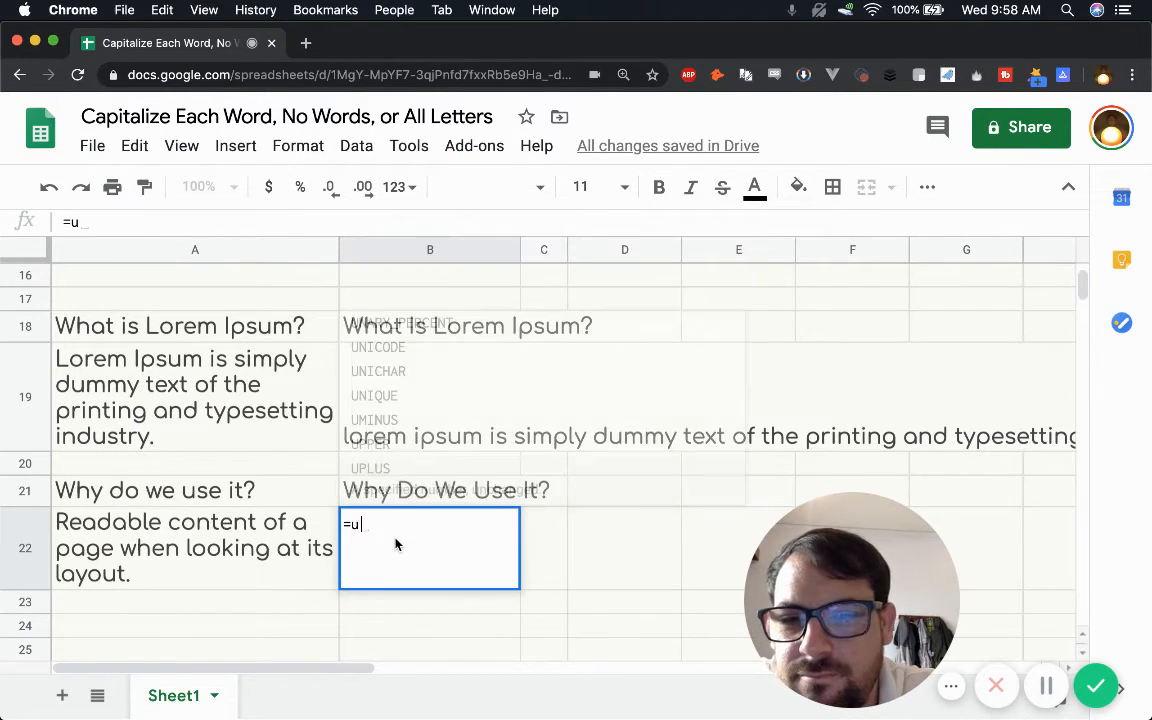
{"action": "type", "text": "pper("}
{"action": "left_click", "coordinate": [312, 545]}
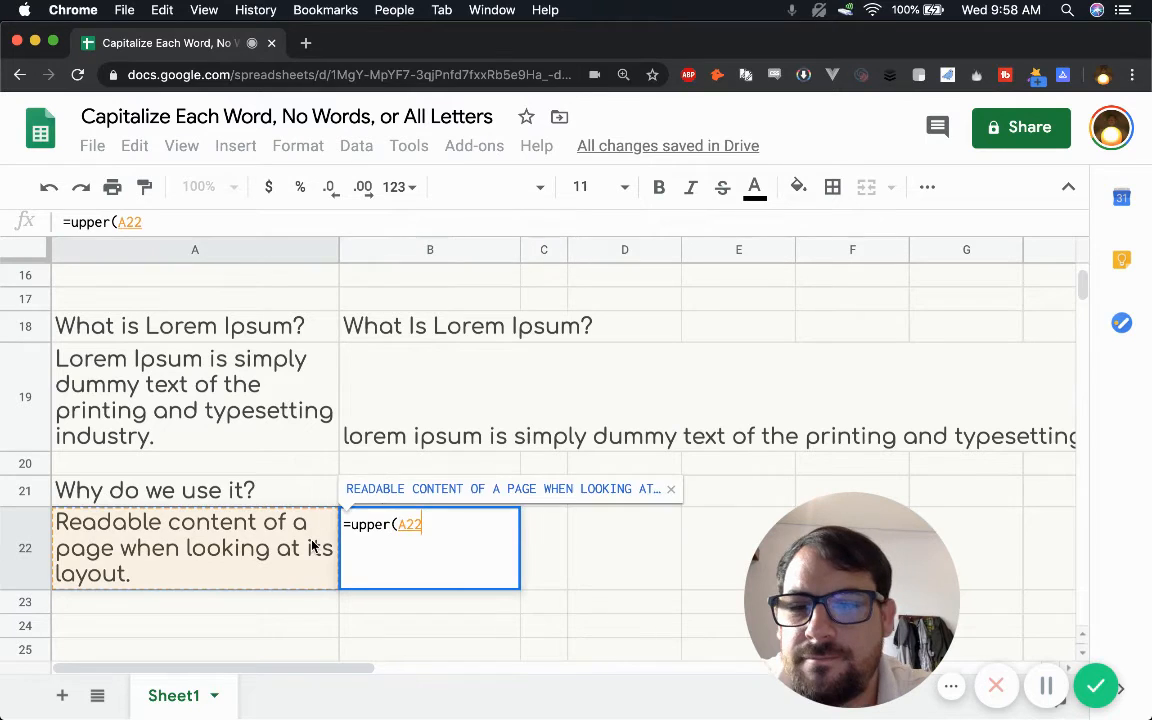
{"action": "key", "text": "Return"}
{"action": "left_click", "coordinate": [367, 500]}
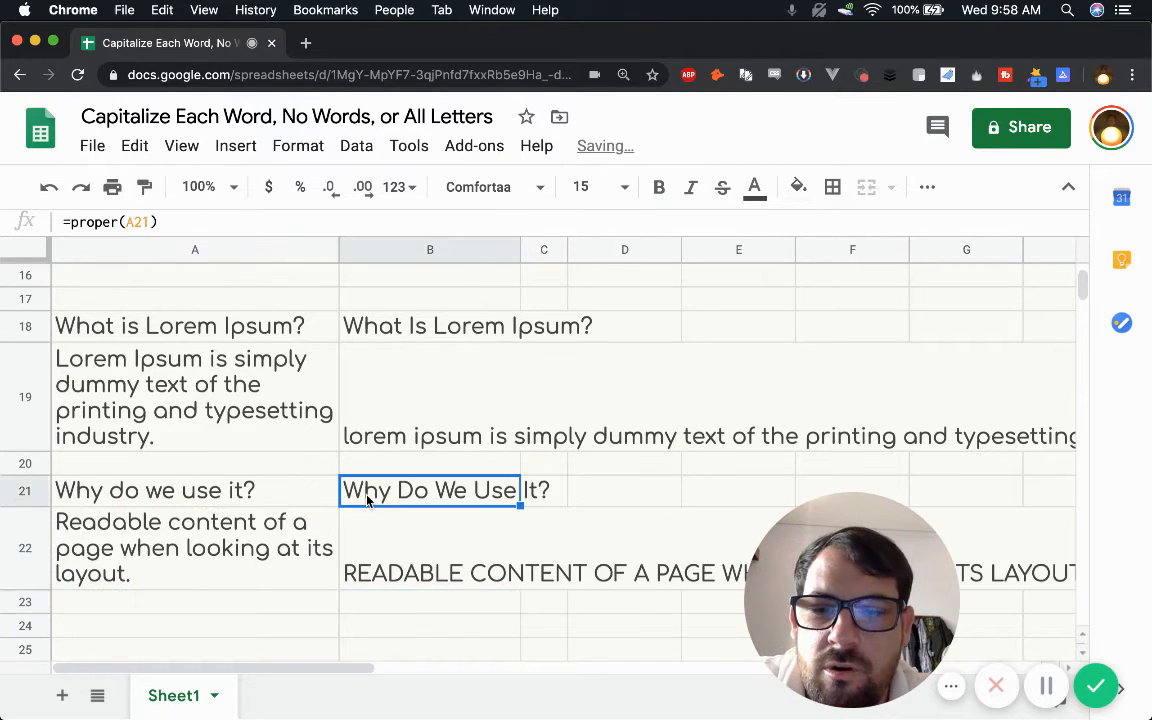
{"action": "scroll", "coordinate": [367, 500], "scroll_direction": "up", "scroll_amount": 10}
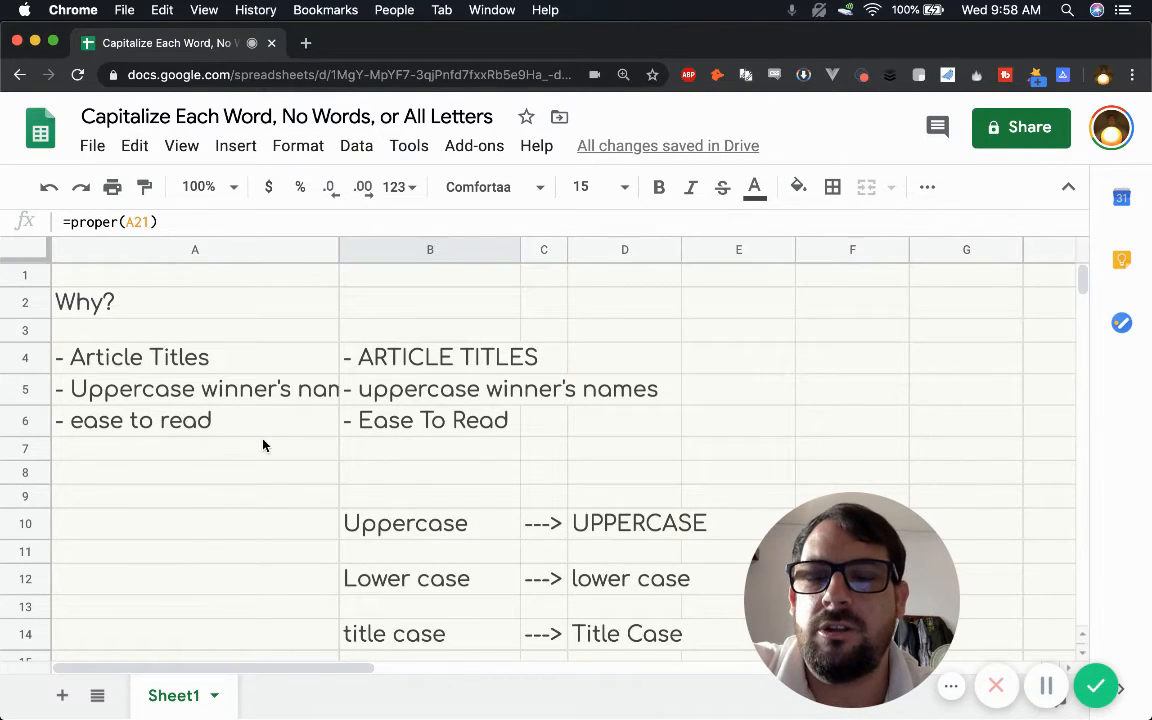
{"action": "left_click", "coordinate": [180, 305]}
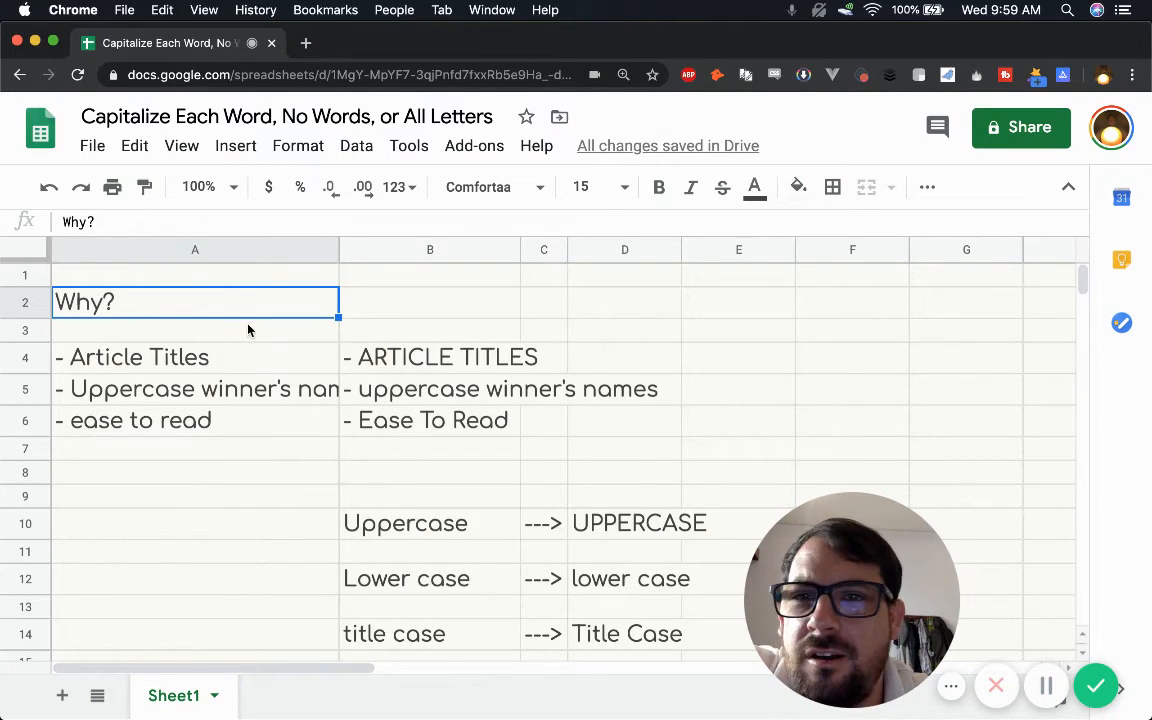
{"action": "left_click", "coordinate": [465, 313]}
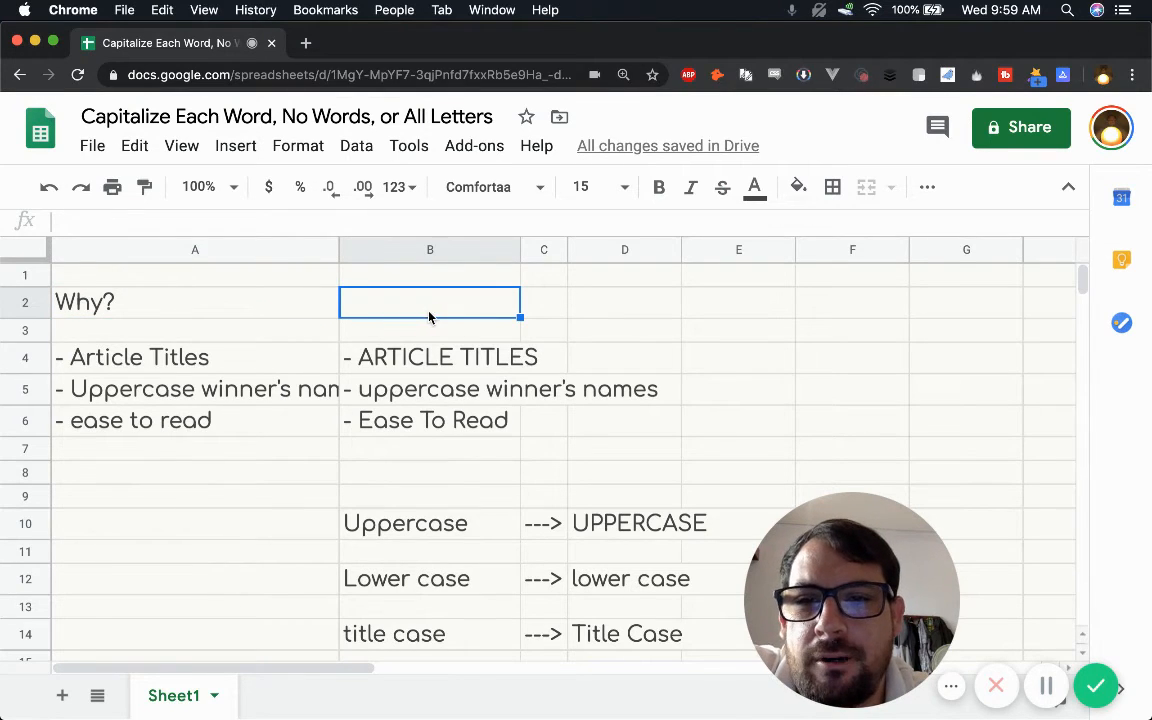